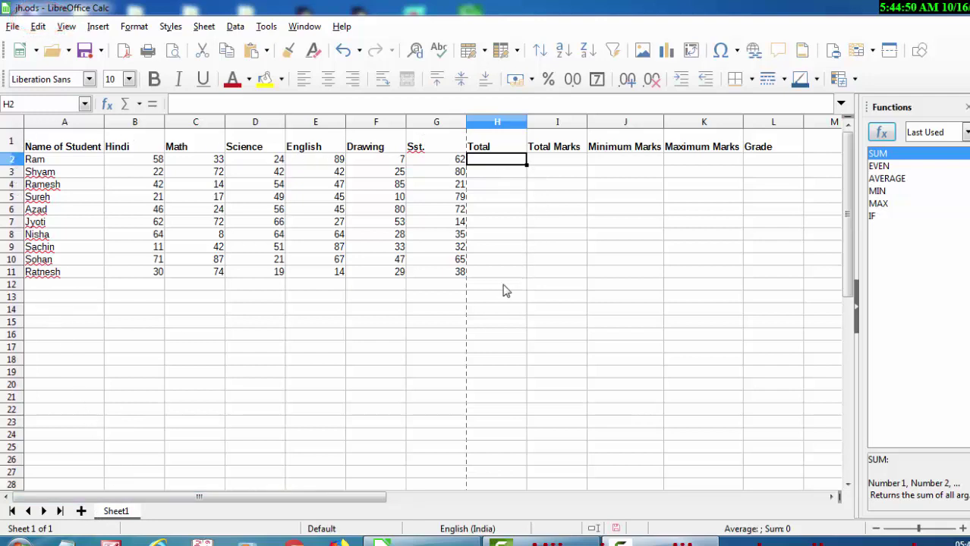
- Select part of the Hindi and Math marks, move it by accident, and undo the move
{"action": "left_click", "coordinate": [133, 151]}
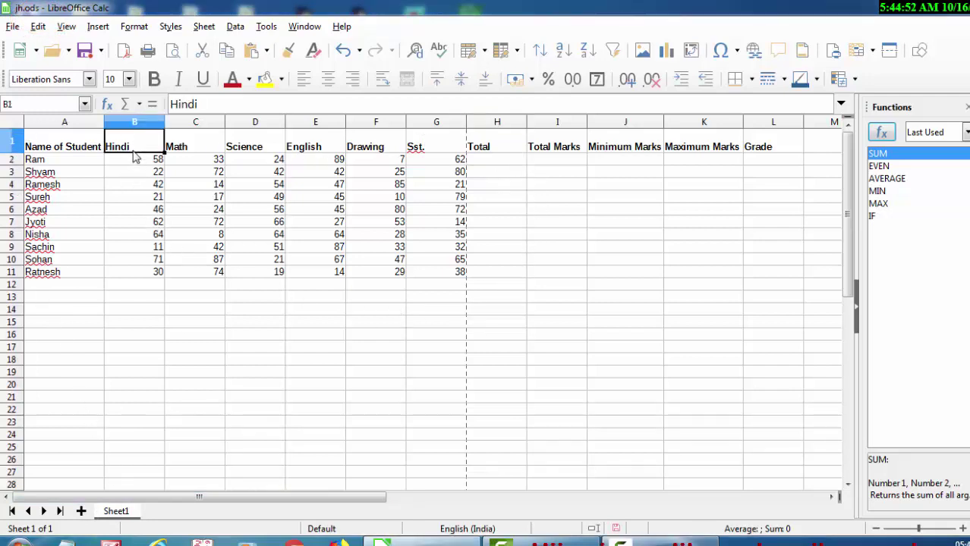
{"action": "left_click_drag", "start_coordinate": [134, 152], "coordinate": [196, 190]}
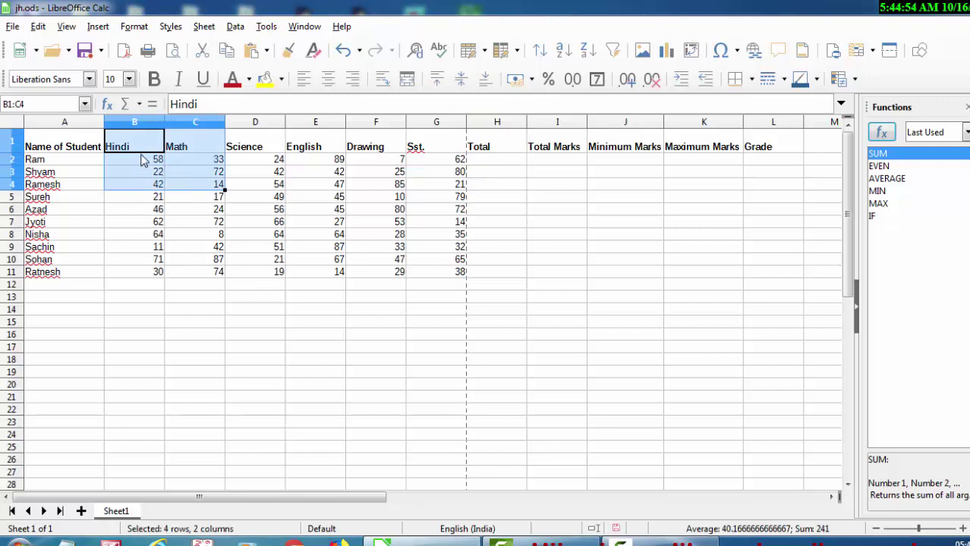
{"action": "left_click_drag", "start_coordinate": [141, 161], "coordinate": [202, 197]}
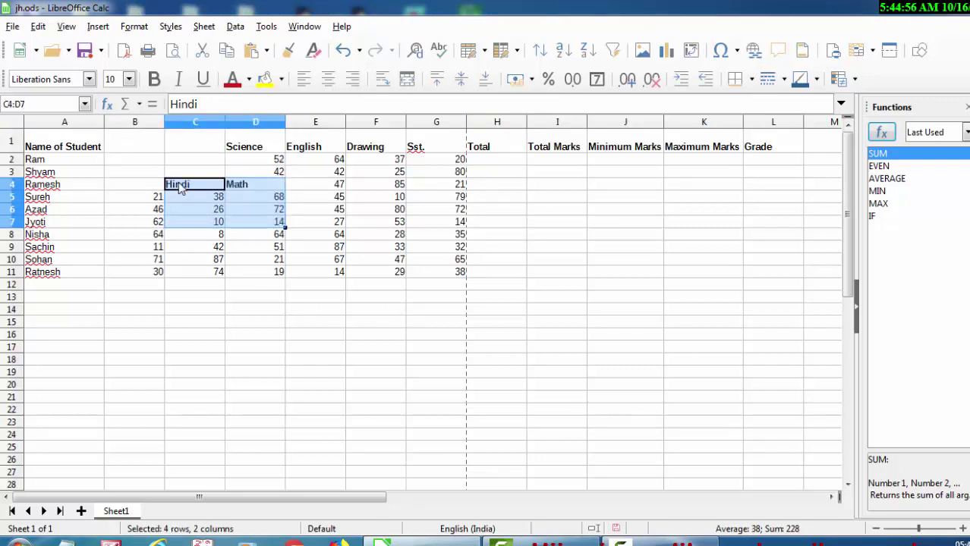
{"action": "key", "text": "ctrl+z"}
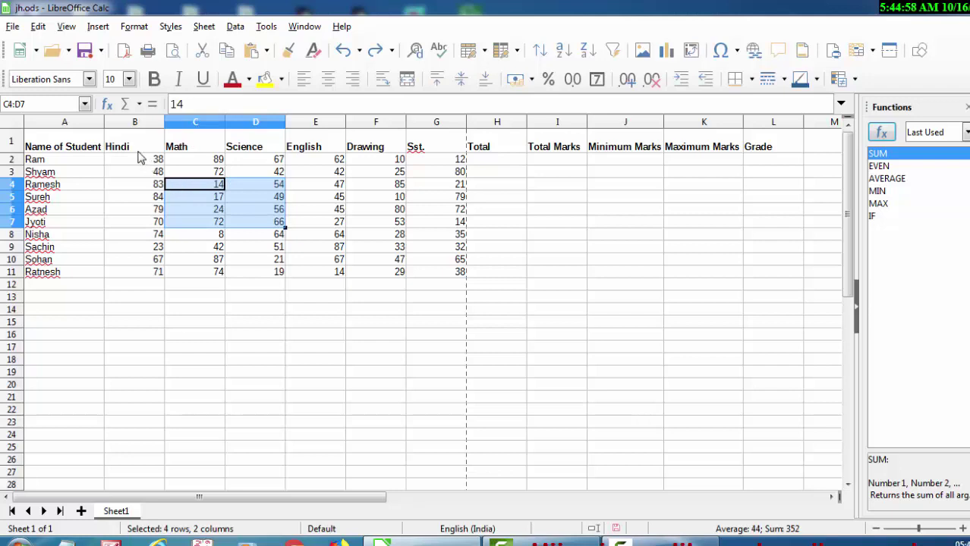
- Delete all subject marks in B2:G11, keeping student names and headings
{"action": "left_click_drag", "start_coordinate": [139, 160], "coordinate": [410, 277]}
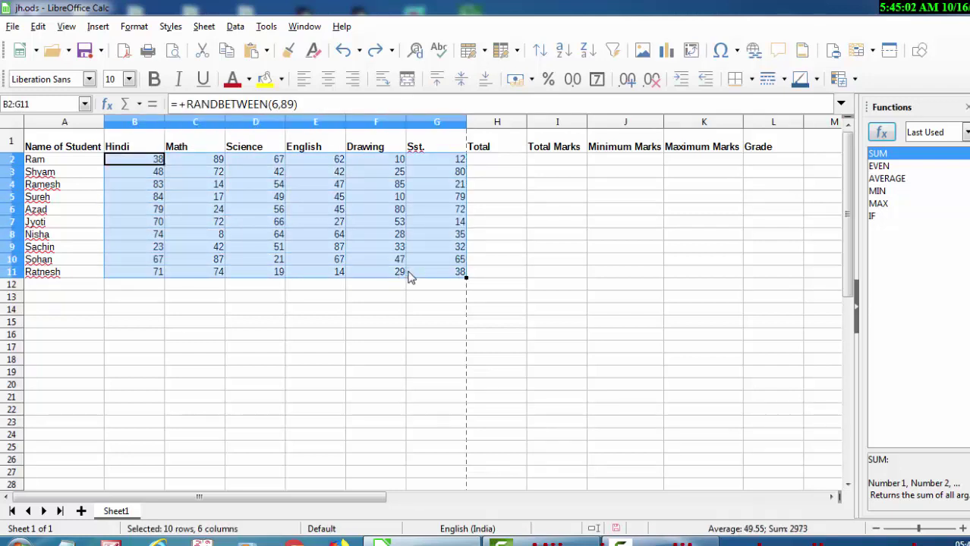
{"action": "key", "text": "Return"}
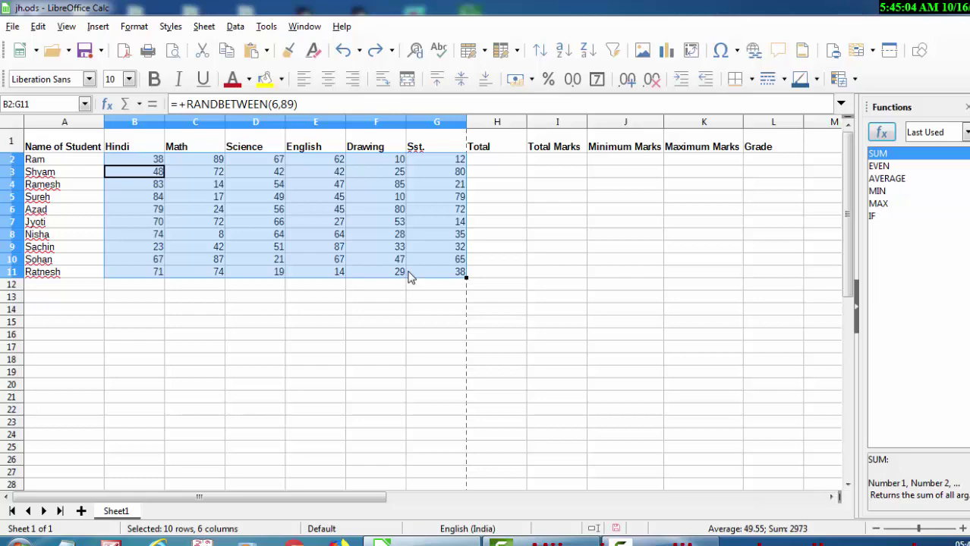
{"action": "key", "text": "Delete"}
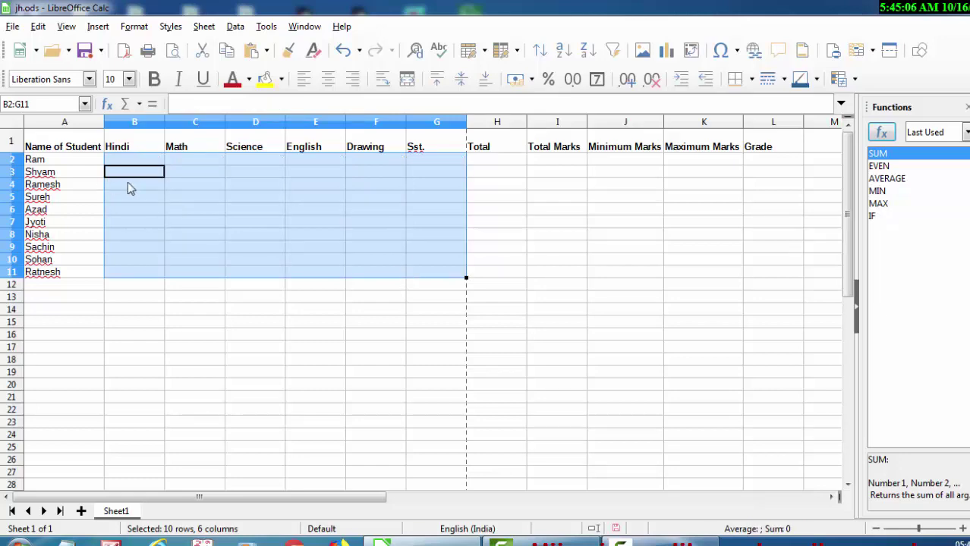
- Enter =+RANDBETWEEN(5,90) in B2 and fill it down to B11 for the Hindi marks
{"action": "left_click", "coordinate": [138, 162]}
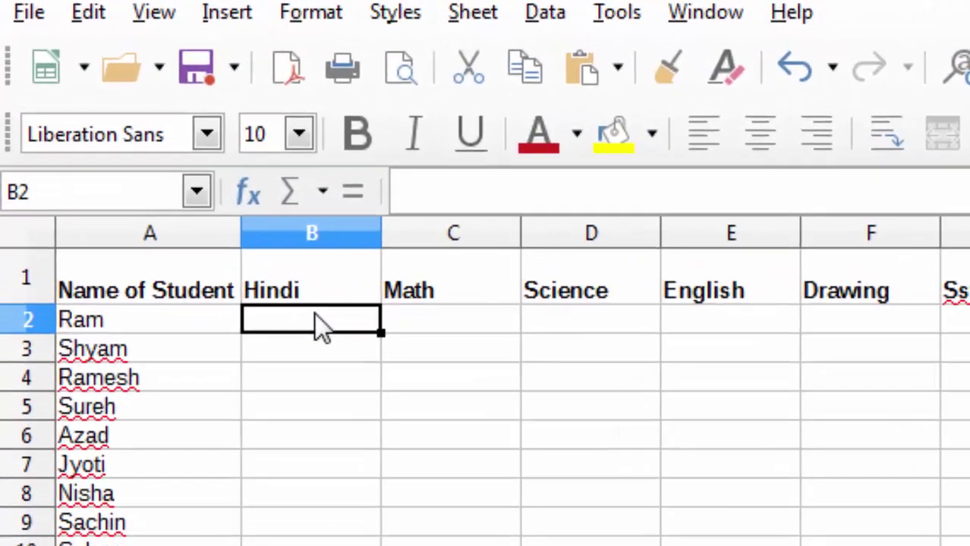
{"action": "type", "text": "="}
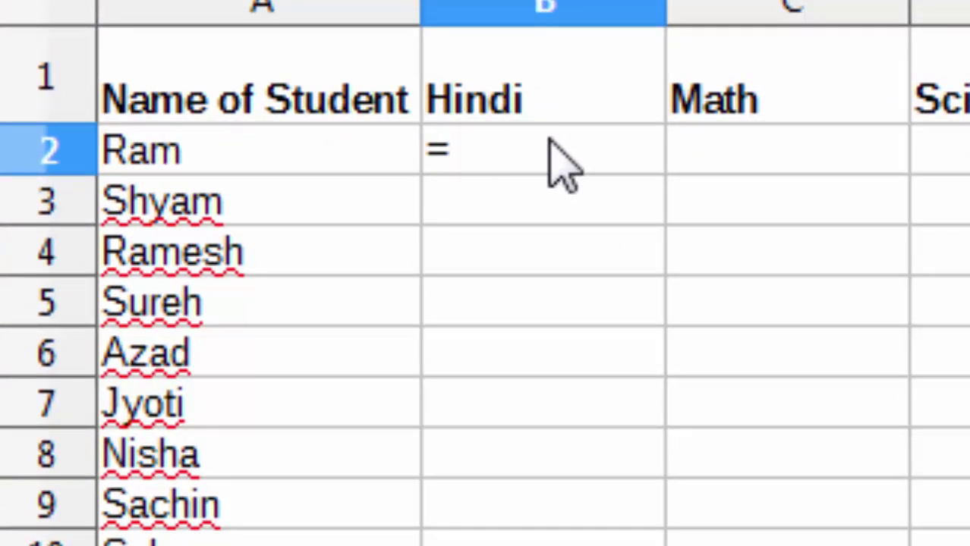
{"action": "type", "text": "r"}
{"action": "key", "text": "BackSpace"}
{"action": "key", "text": "BackSpace"}
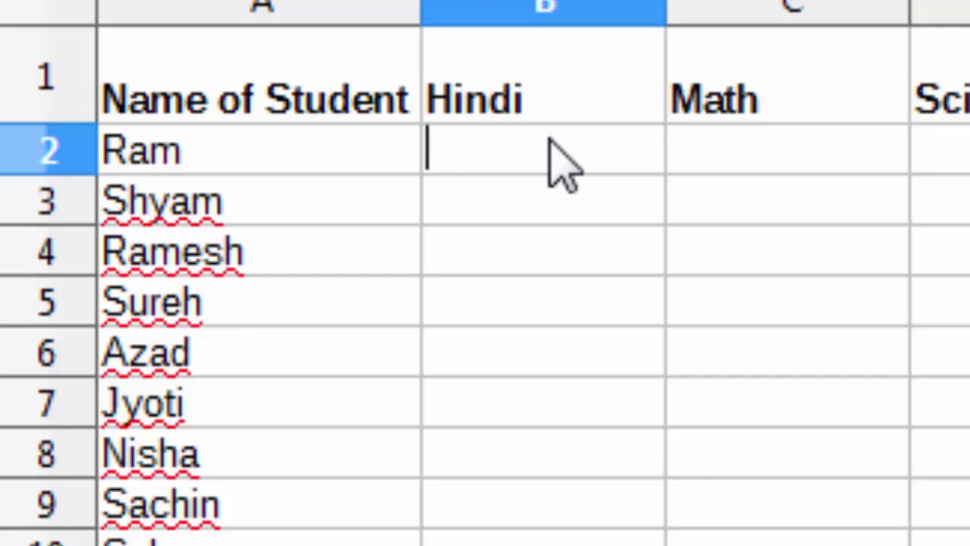
{"action": "type", "text": "+r"}
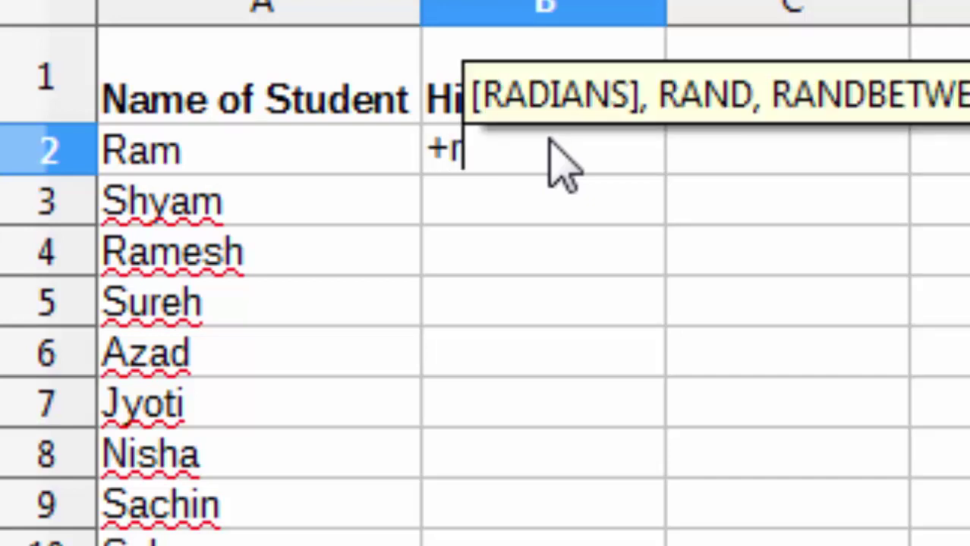
{"action": "type", "text": "and"}
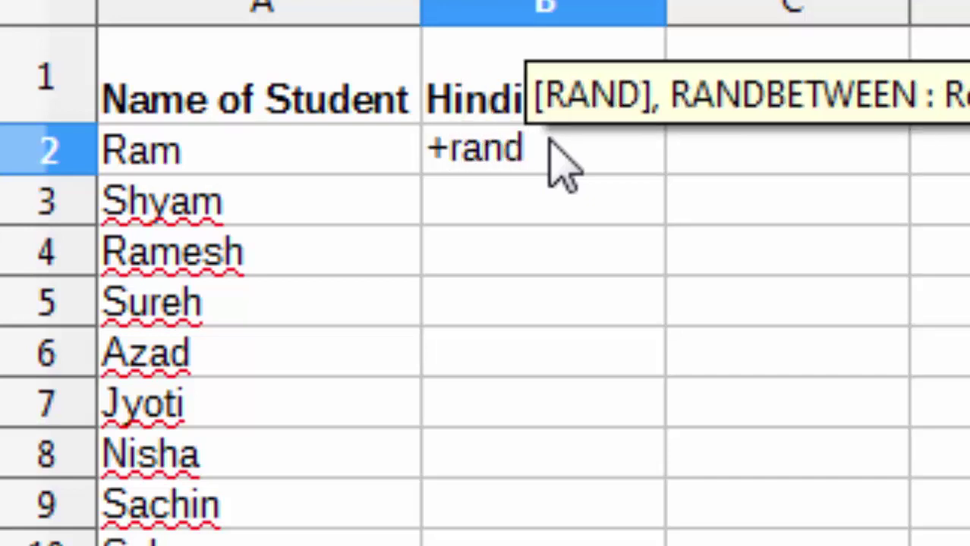
{"action": "type", "text": "betw"}
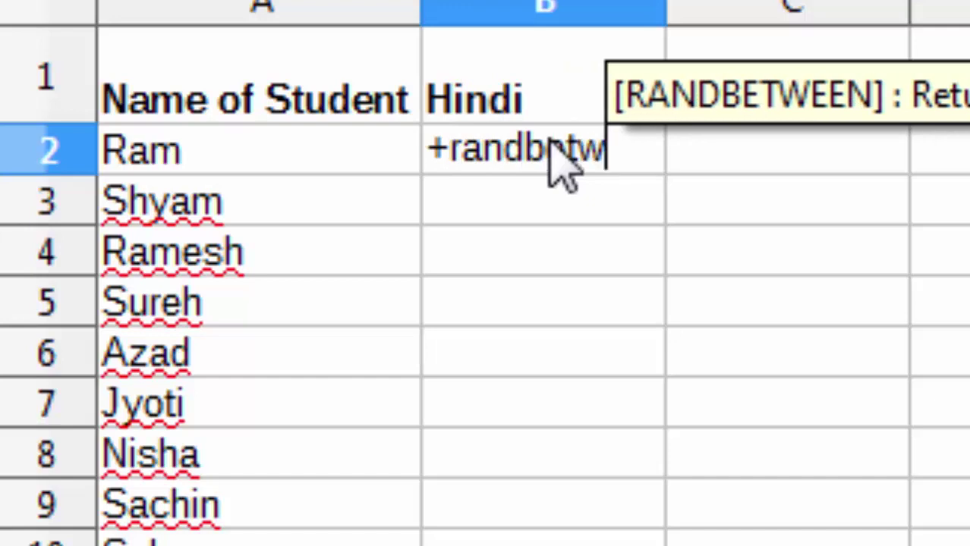
{"action": "type", "text": "een"}
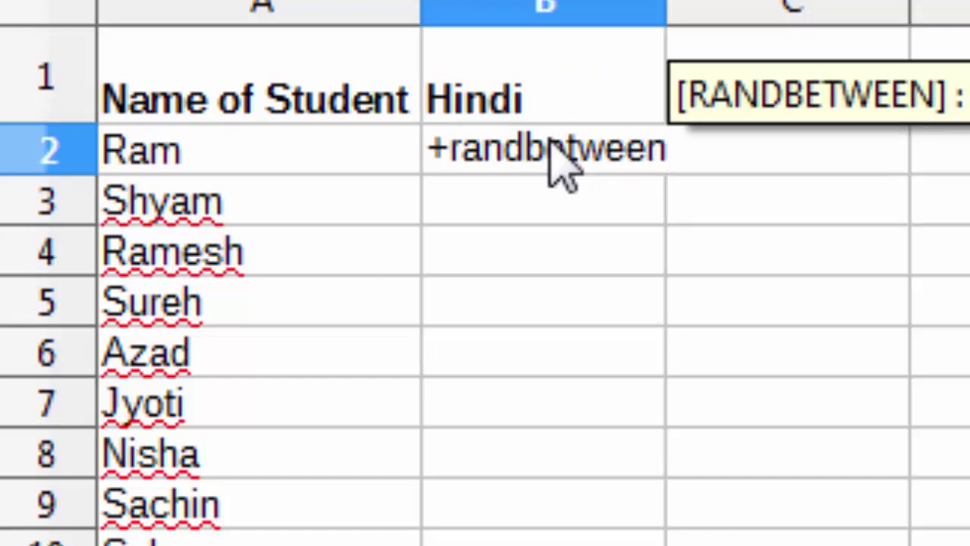
{"action": "type", "text": "("}
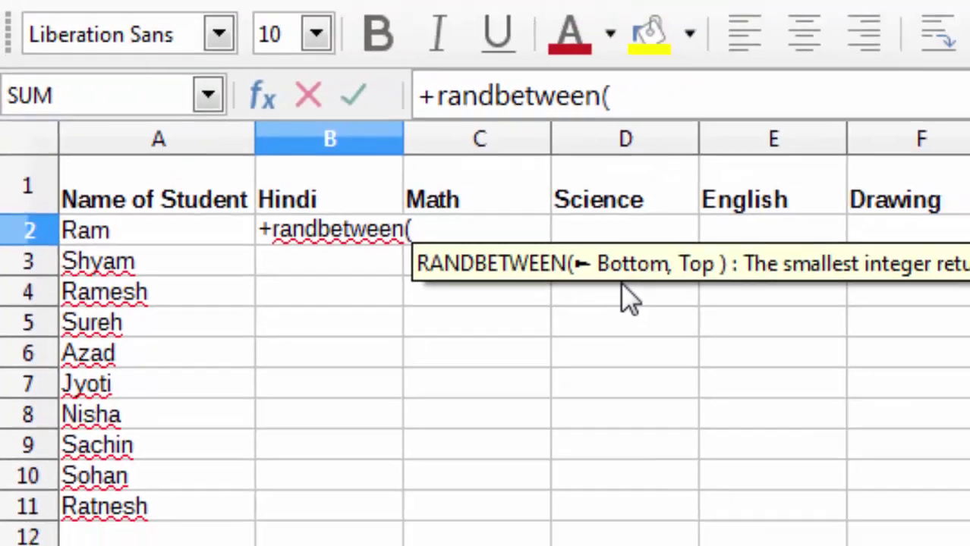
{"action": "type", "text": "5"}
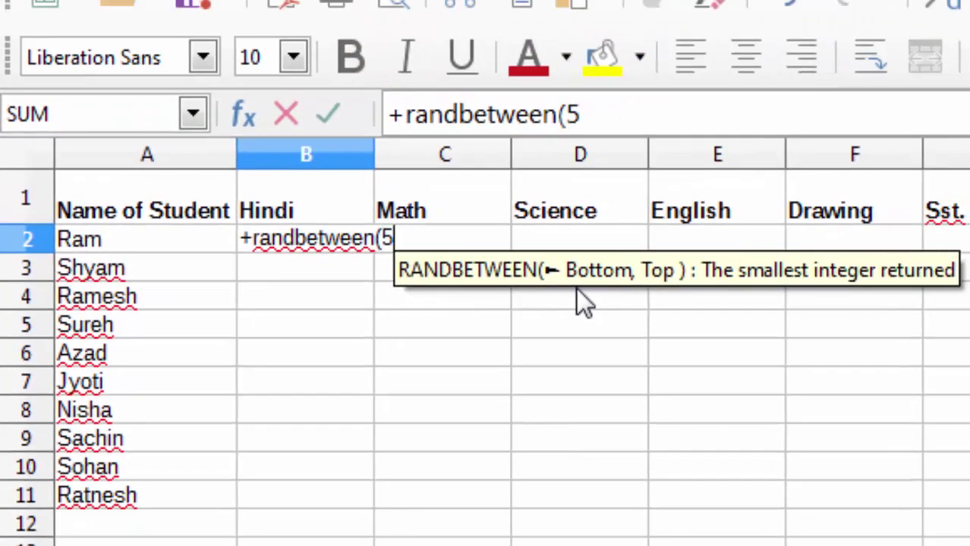
{"action": "type", "text": ",90"}
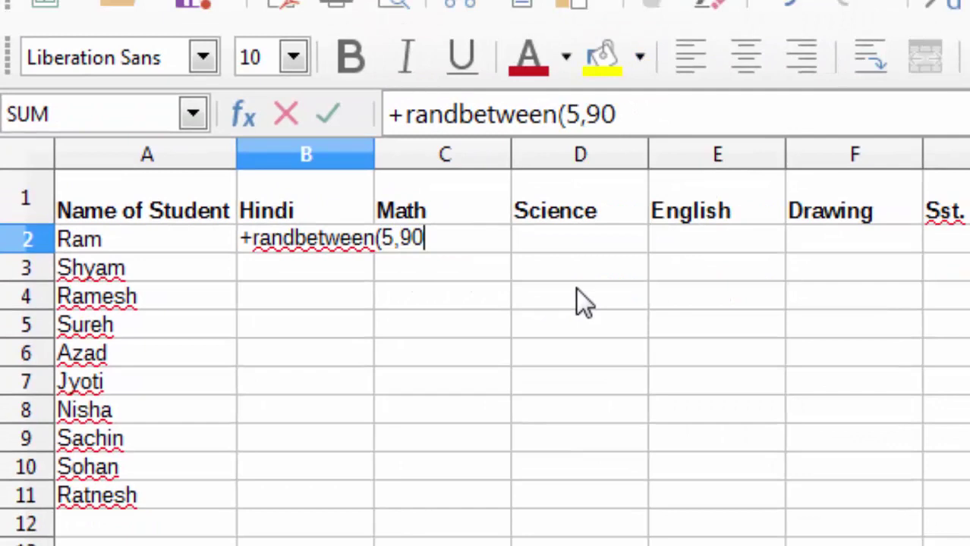
{"action": "type", "text": ")"}
{"action": "key", "text": "Return"}
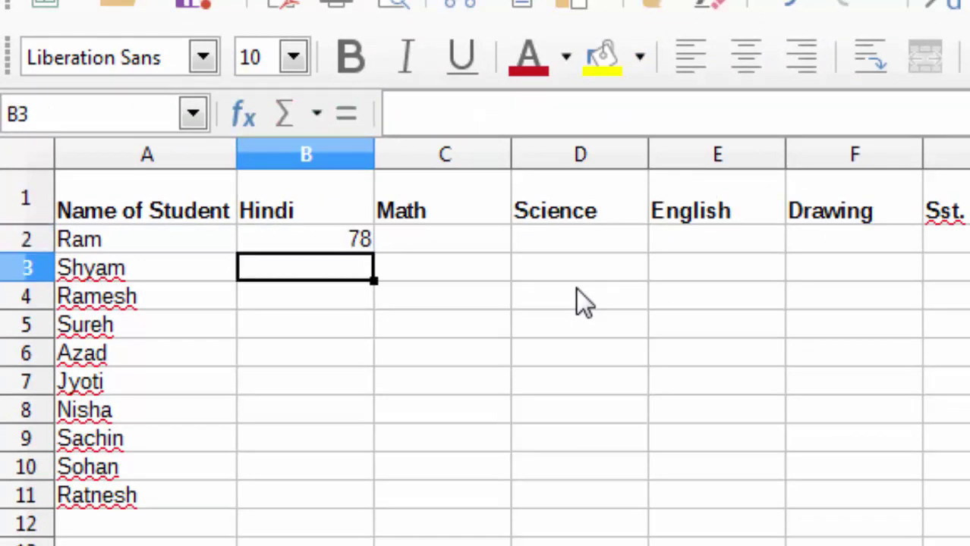
{"action": "left_click", "coordinate": [273, 237]}
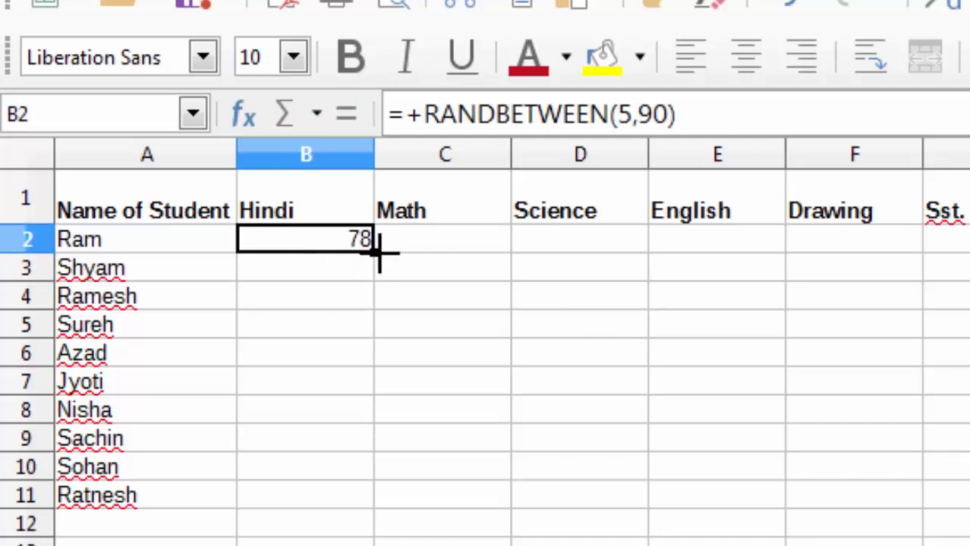
{"action": "double_click", "coordinate": [379, 253]}
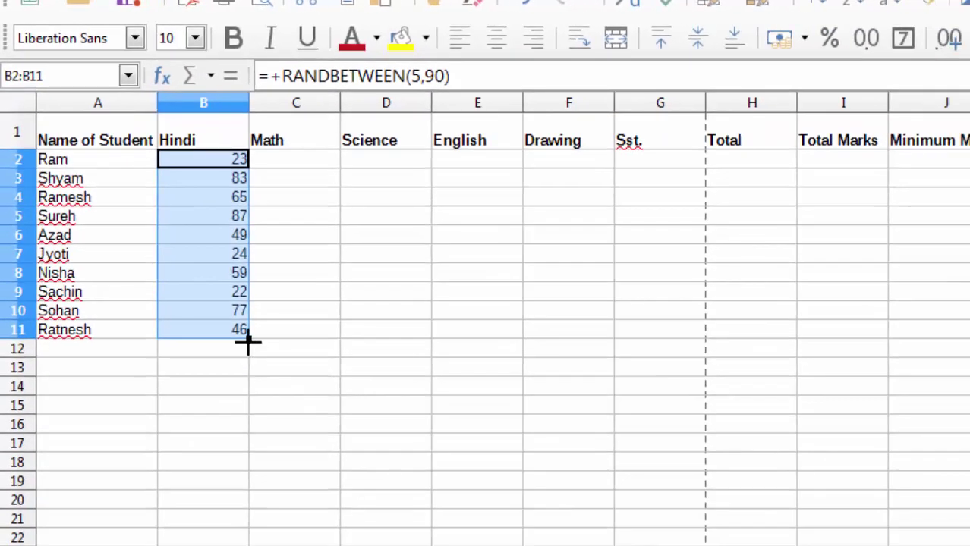
- Copy the RANDBETWEEN formula across to column G, then re-enter C4 to recalculate
{"action": "mouse_move", "coordinate": [249, 339]}
{"action": "left_mouse_down"}
{"action": "mouse_move", "coordinate": [502, 350]}
{"action": "mouse_move", "coordinate": [693, 383]}
{"action": "left_mouse_up"}
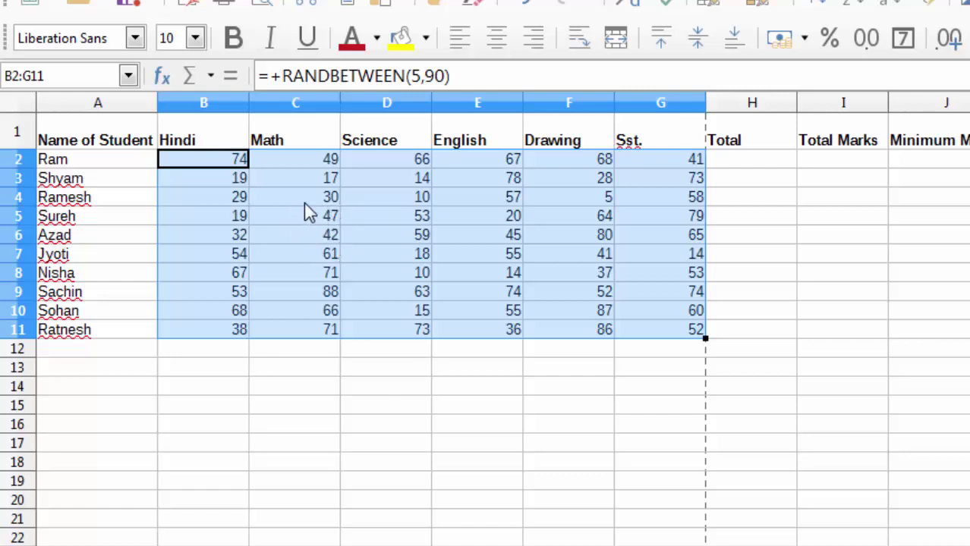
{"action": "left_click", "coordinate": [305, 203]}
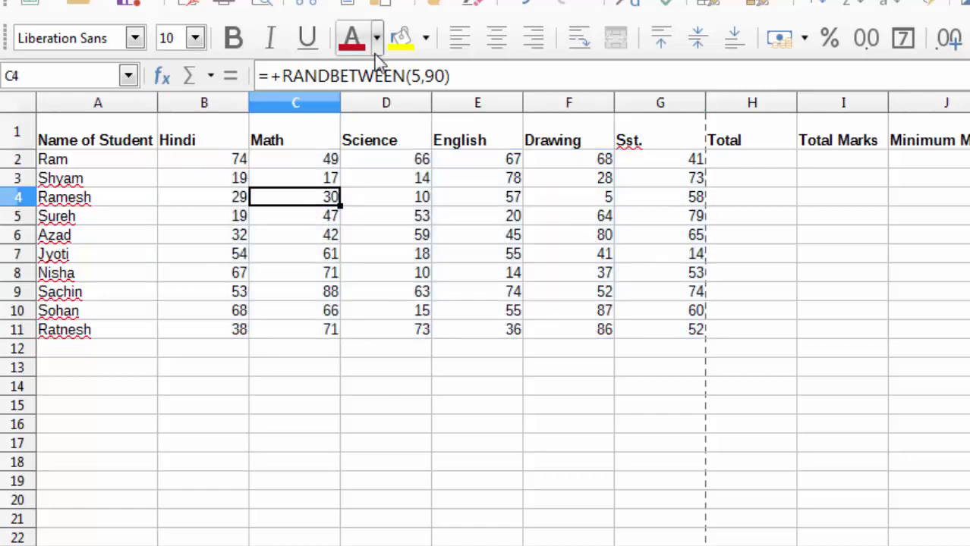
{"action": "key", "text": "F2"}
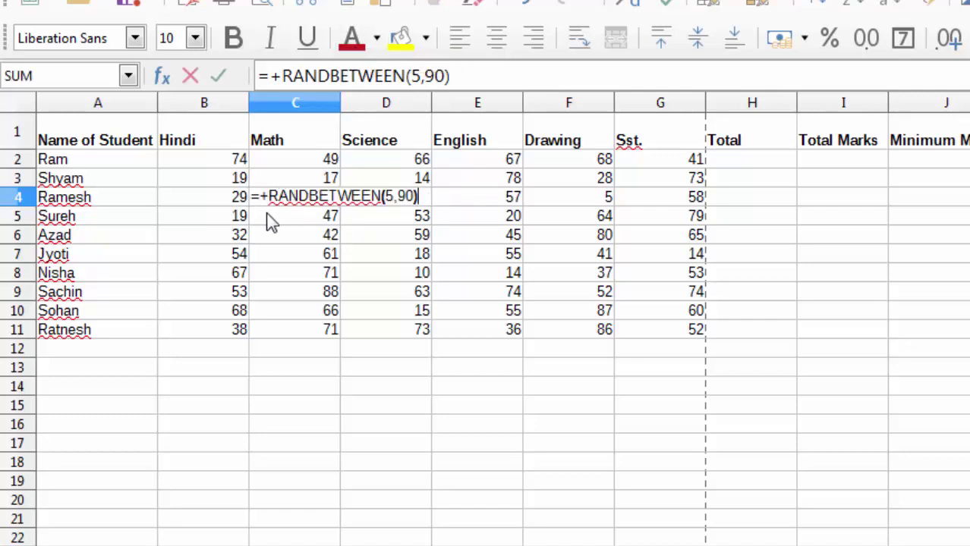
{"action": "key", "text": "Return"}
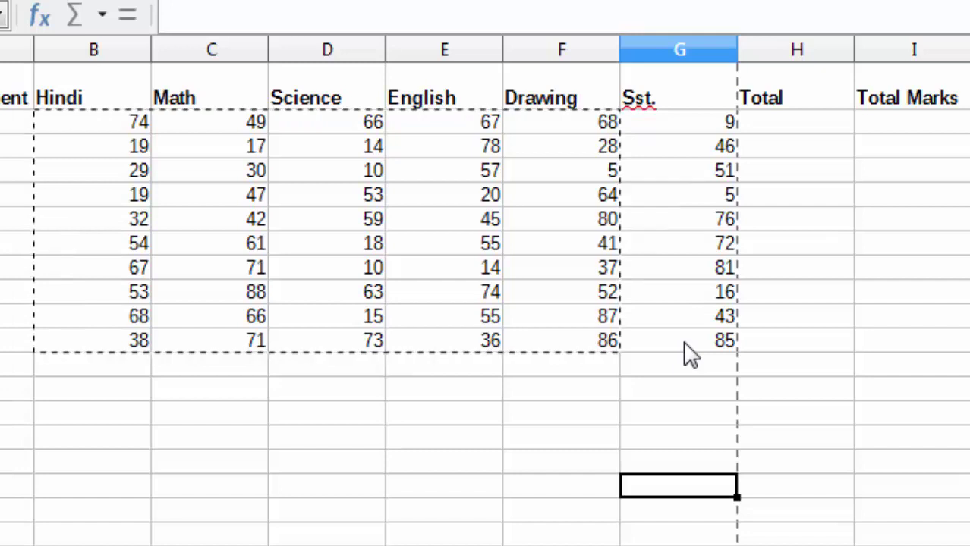
- Undo the last change and drag a copy of the marks block one row lower
{"action": "key", "text": "ctrl+z"}
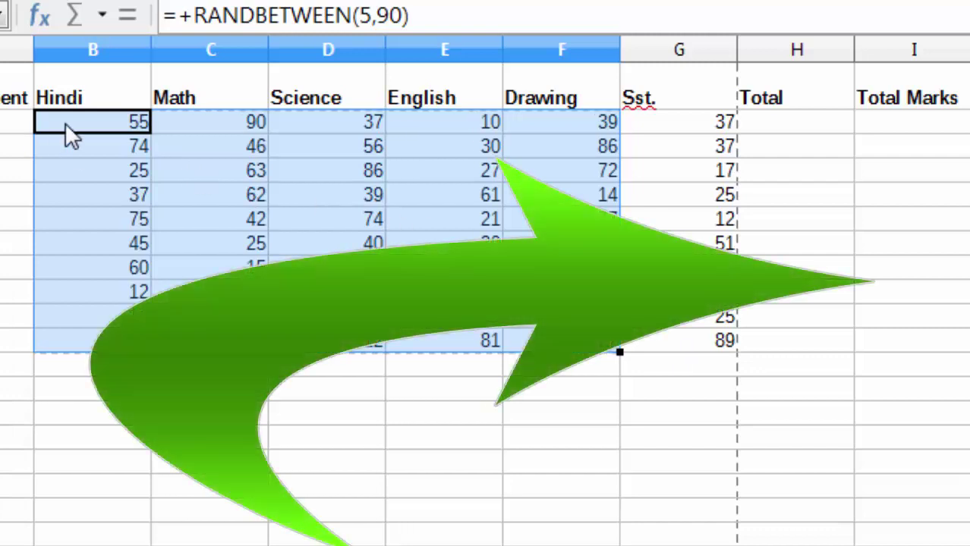
{"action": "left_click_drag", "start_coordinate": [65, 126], "coordinate": [225, 163]}
{"action": "left_click", "coordinate": [225, 164]}
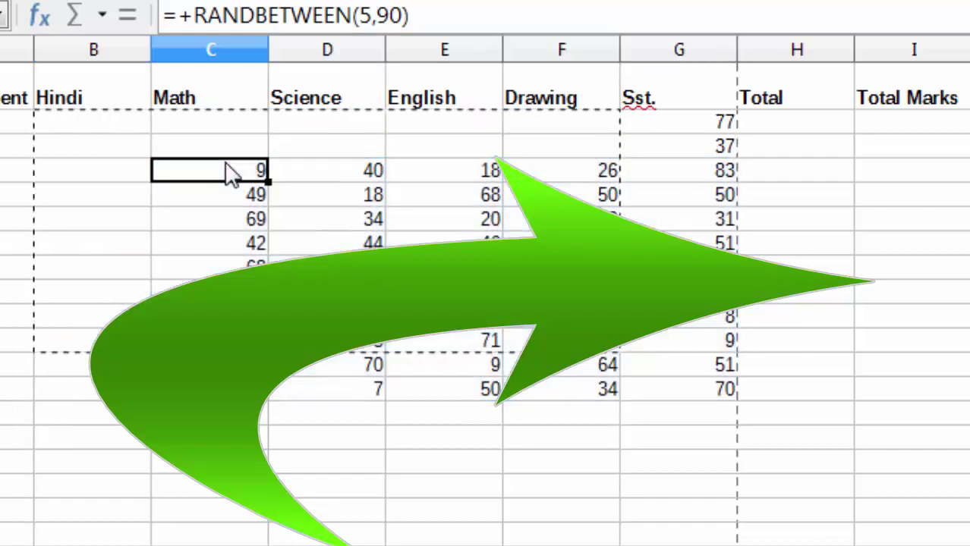
{"action": "double_click", "coordinate": [277, 533]}
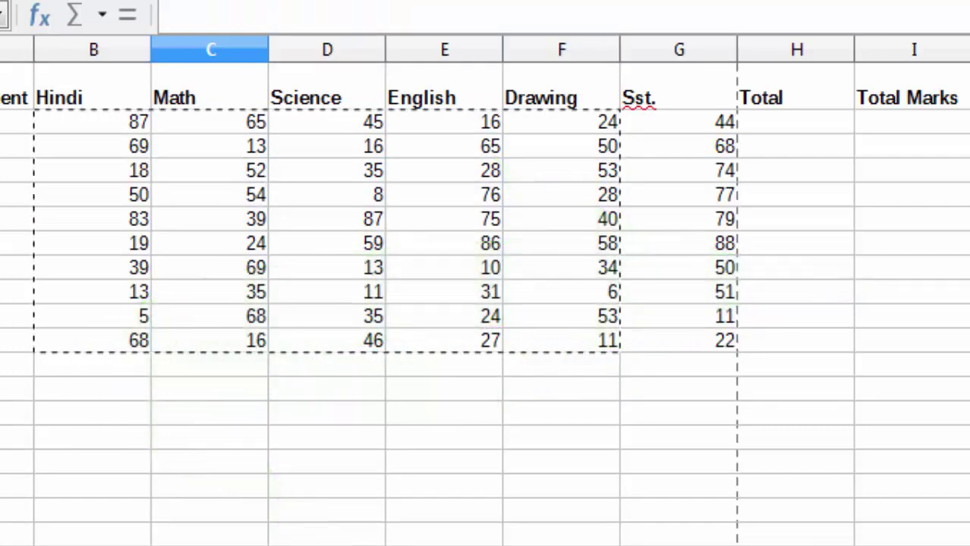
{"action": "key", "text": "Escape"}
- Paste B2:G11 back onto itself as numbers only, replacing the RANDBETWEEN formulas
{"action": "mouse_move", "coordinate": [97, 123]}
{"action": "left_mouse_down"}
{"action": "mouse_move", "coordinate": [332, 275]}
{"action": "mouse_move", "coordinate": [600, 340]}
{"action": "mouse_move", "coordinate": [716, 343]}
{"action": "left_mouse_up"}
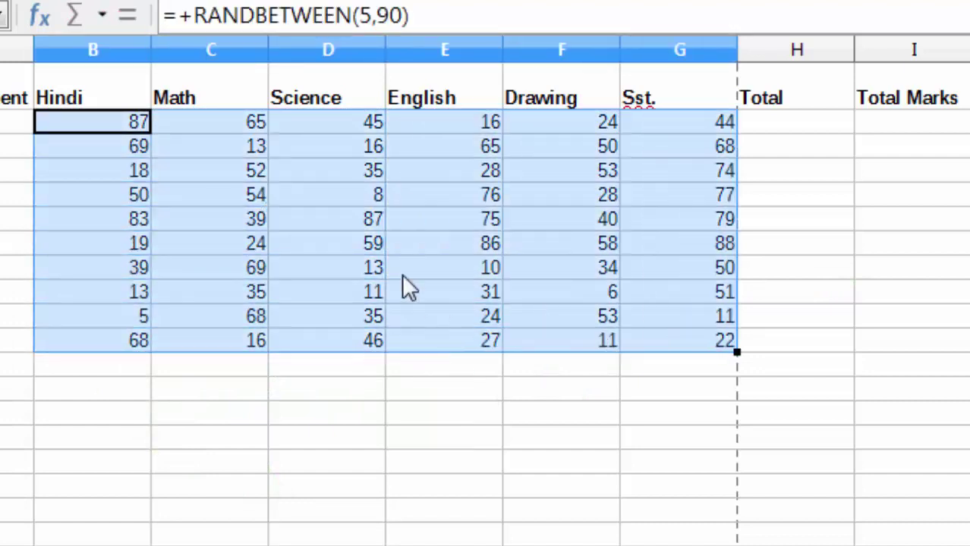
{"action": "right_click", "coordinate": [343, 238]}
{"action": "left_click", "coordinate": [392, 304]}
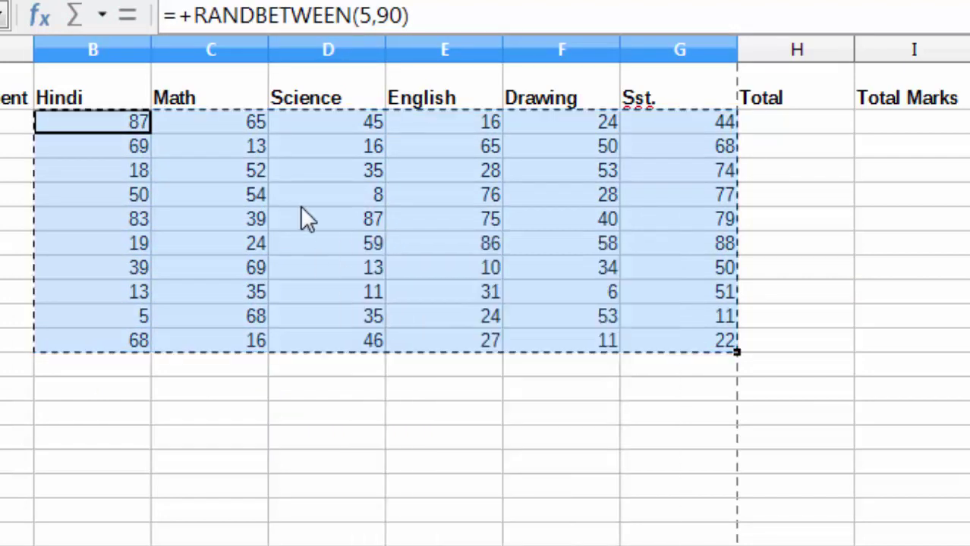
{"action": "right_click", "coordinate": [298, 164]}
{"action": "mouse_move", "coordinate": [403, 290]}
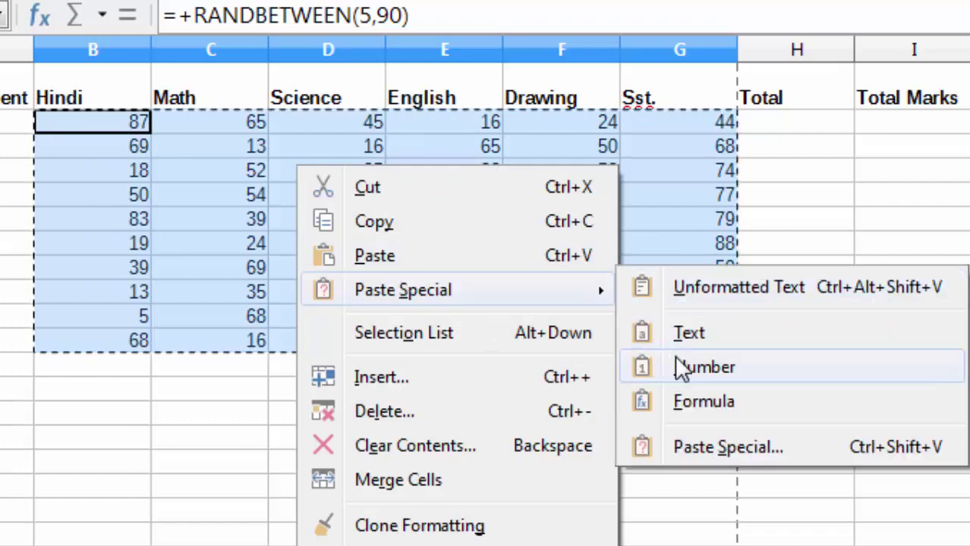
{"action": "left_click", "coordinate": [689, 365]}
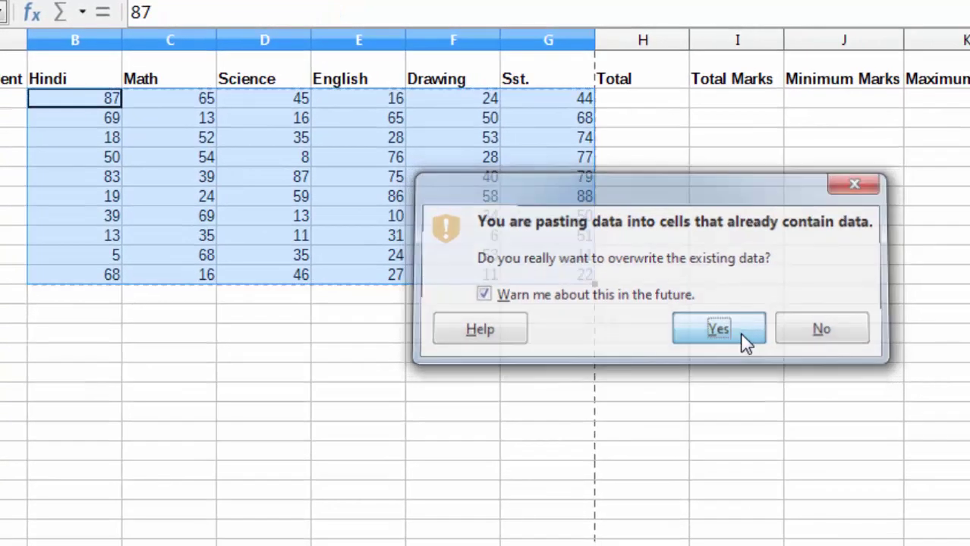
{"action": "left_click", "coordinate": [740, 332]}
{"action": "left_click", "coordinate": [636, 216]}
{"action": "double_click", "coordinate": [641, 176]}
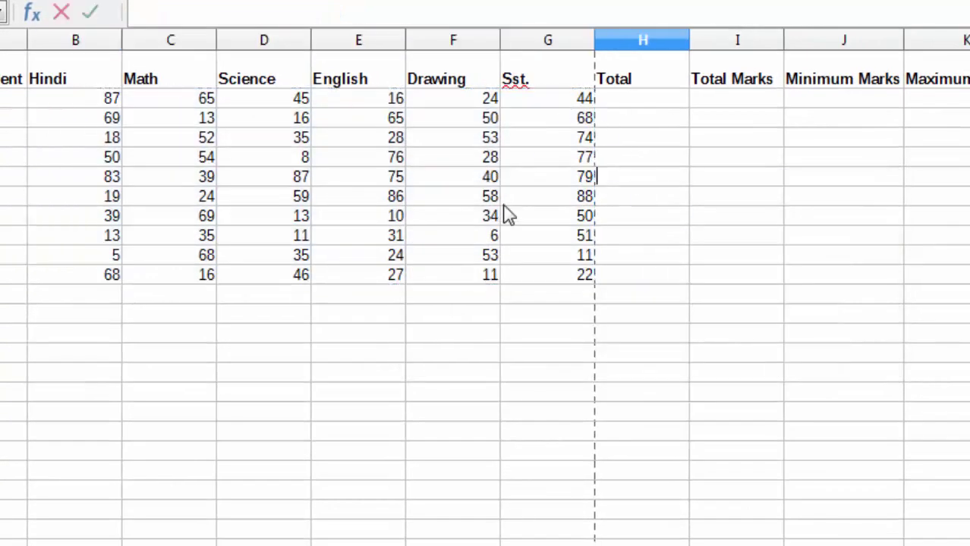
{"action": "left_click", "coordinate": [630, 108]}
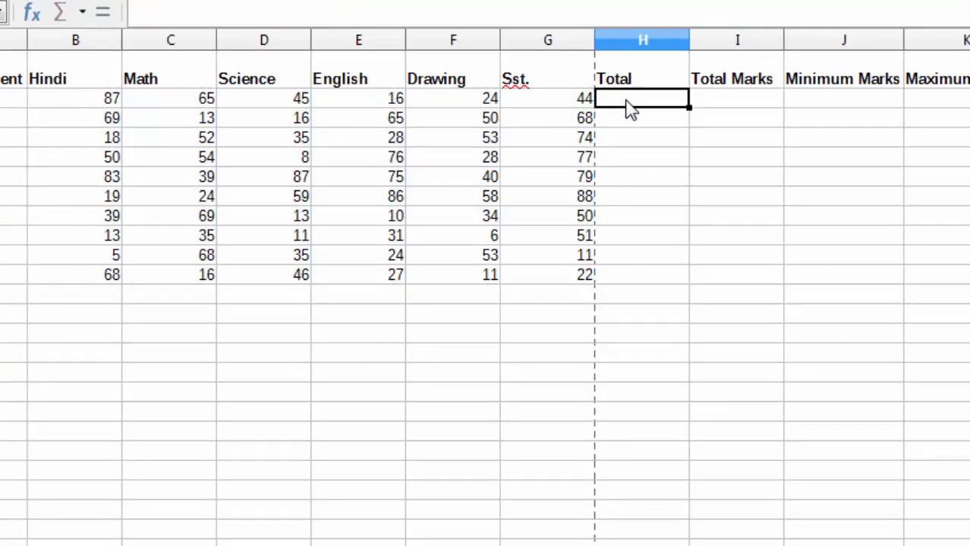
- Enter =SUM(B2:G2) in H2 and fill it down to H11 for each student's total
{"action": "type", "text": "="}
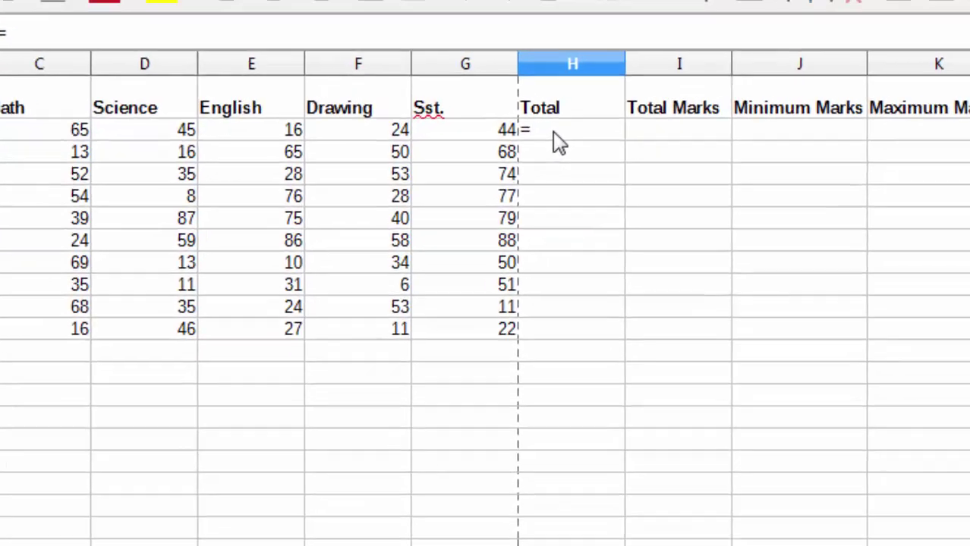
{"action": "type", "text": "sum"}
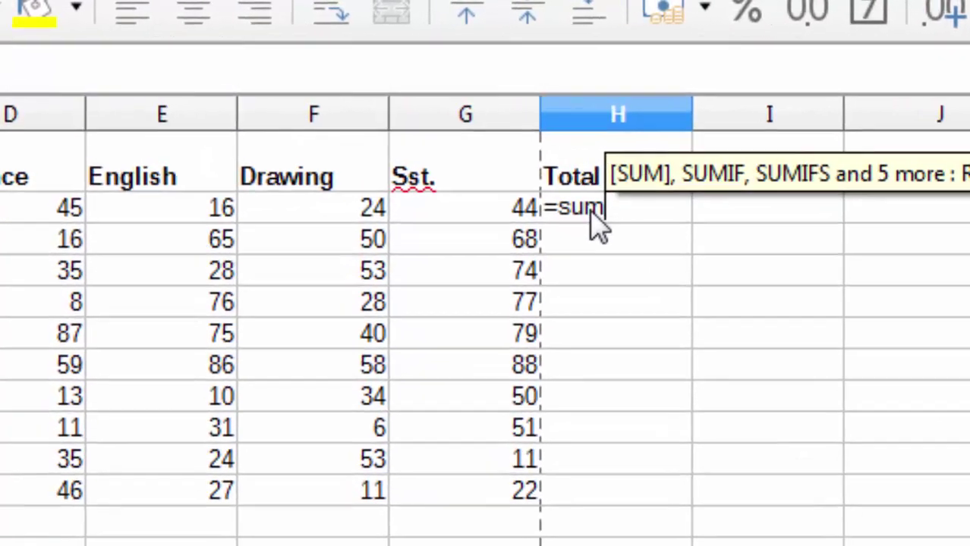
{"action": "type", "text": "("}
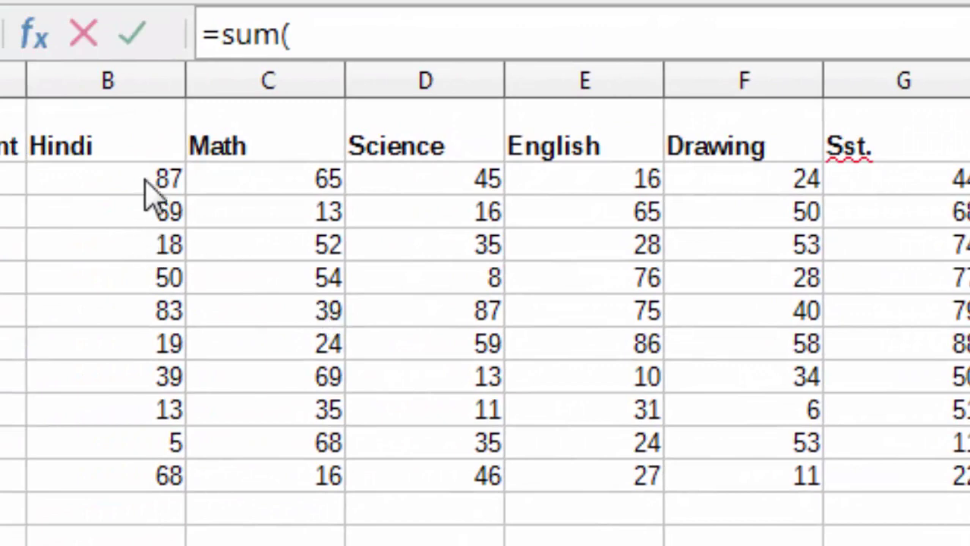
{"action": "left_click_drag", "start_coordinate": [146, 182], "coordinate": [517, 181]}
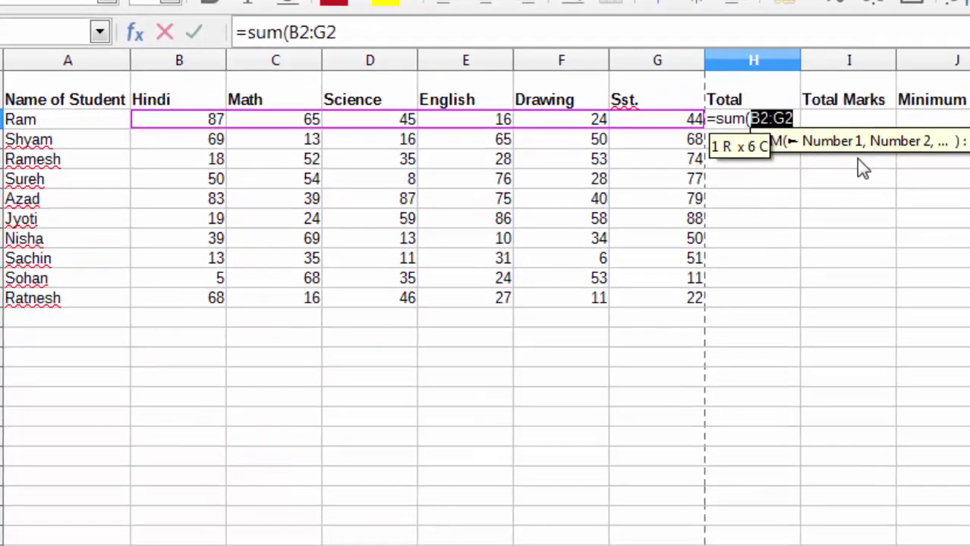
{"action": "type", "text": ")"}
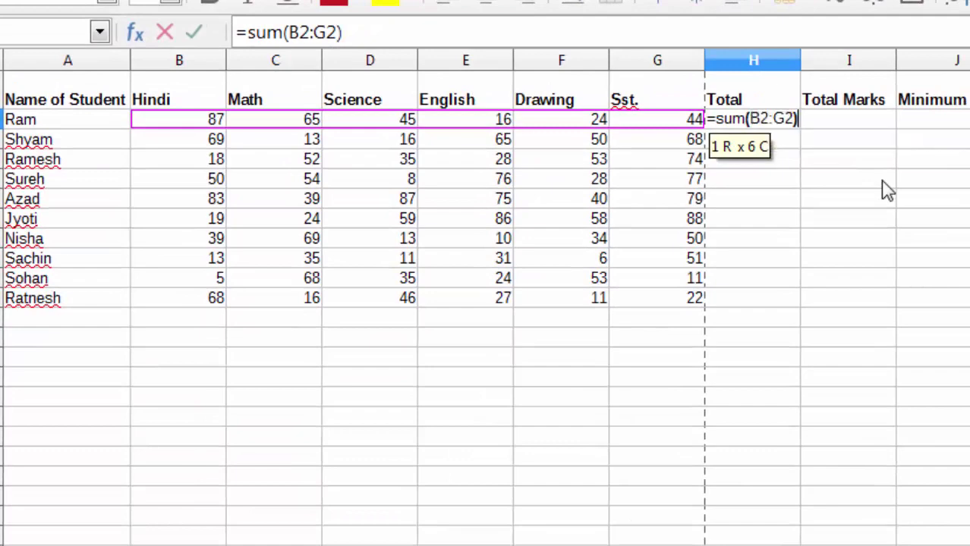
{"action": "key", "text": "Return"}
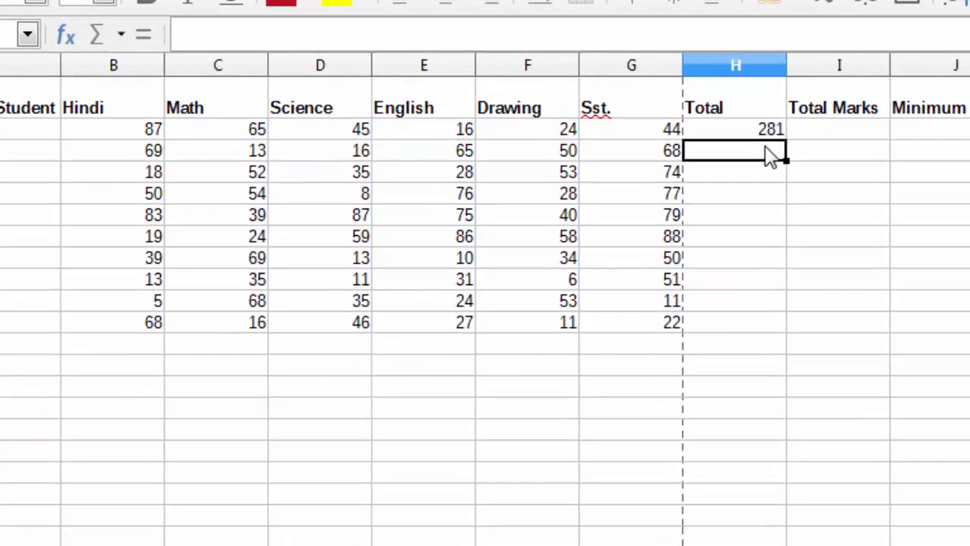
{"action": "left_click", "coordinate": [771, 123]}
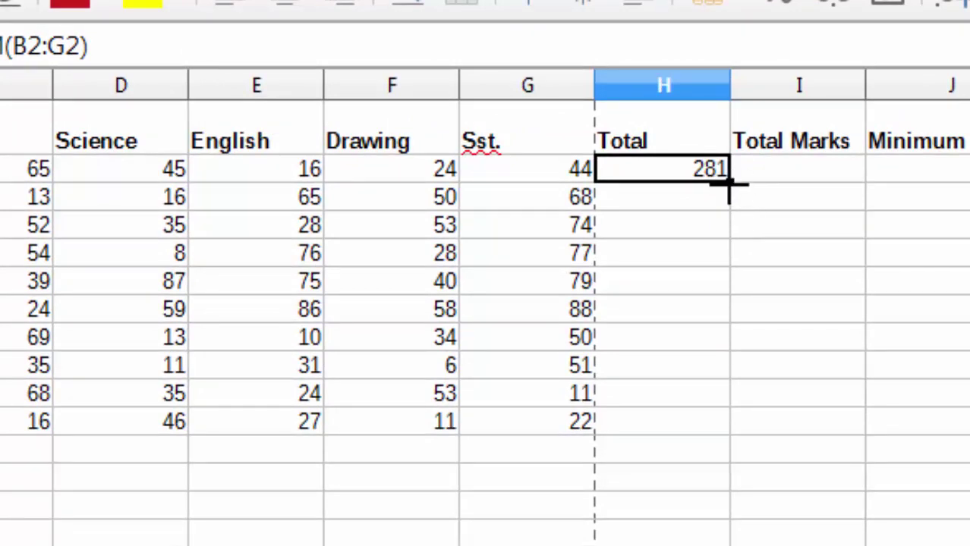
{"action": "double_click", "coordinate": [728, 184]}
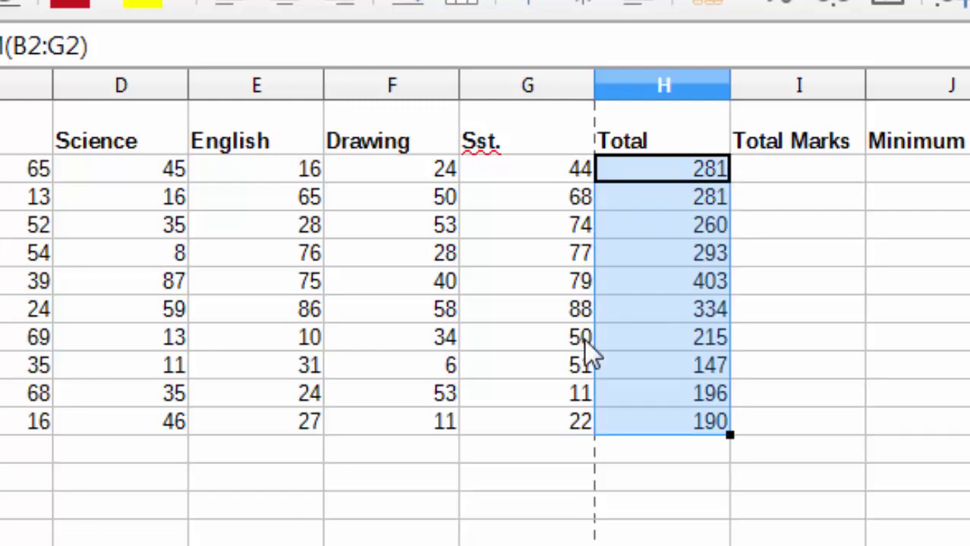
- Enter =600 in I2 and fill it down to I11 as Total Marks
{"action": "left_click", "coordinate": [786, 164]}
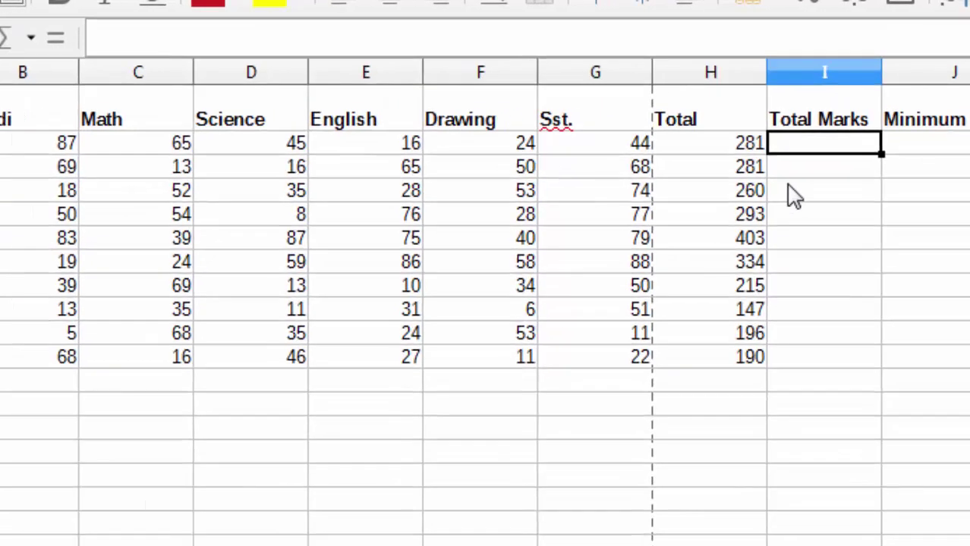
{"action": "type", "text": "=60"}
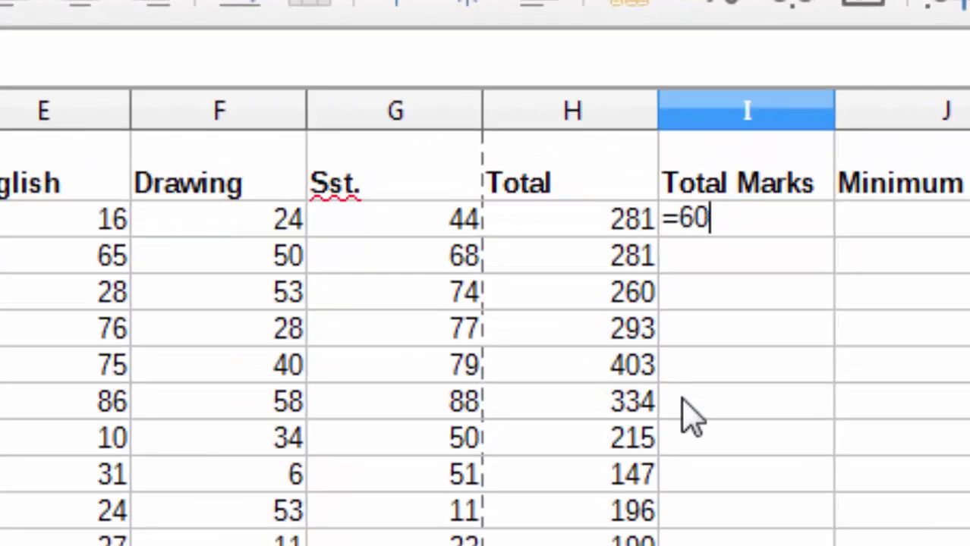
{"action": "type", "text": "0"}
{"action": "key", "text": "Return"}
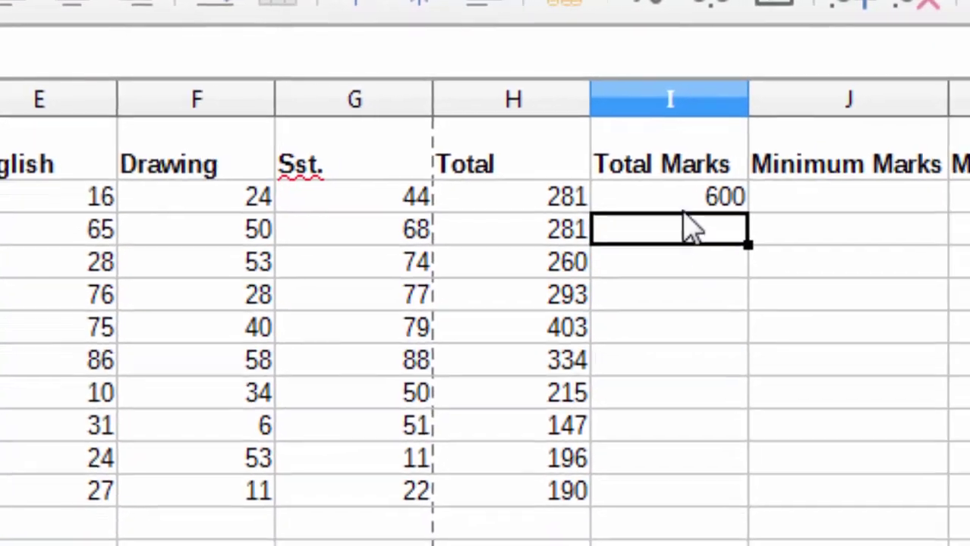
{"action": "left_click", "coordinate": [682, 190]}
{"action": "double_click", "coordinate": [712, 201]}
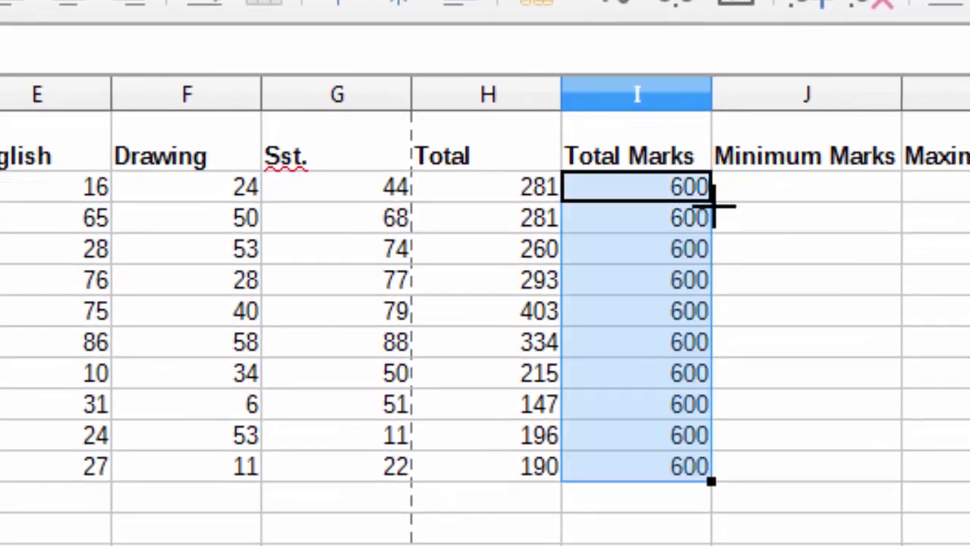
{"action": "left_click", "coordinate": [772, 189]}
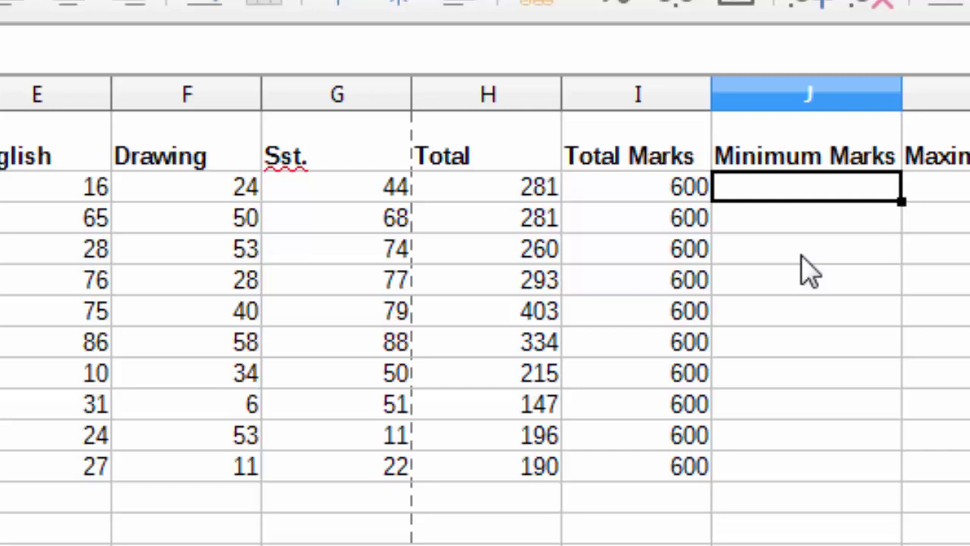
- Enter =MIN(B2:G2) in J2 and fill it down to J11 for Minimum Marks
{"action": "type", "text": "="}
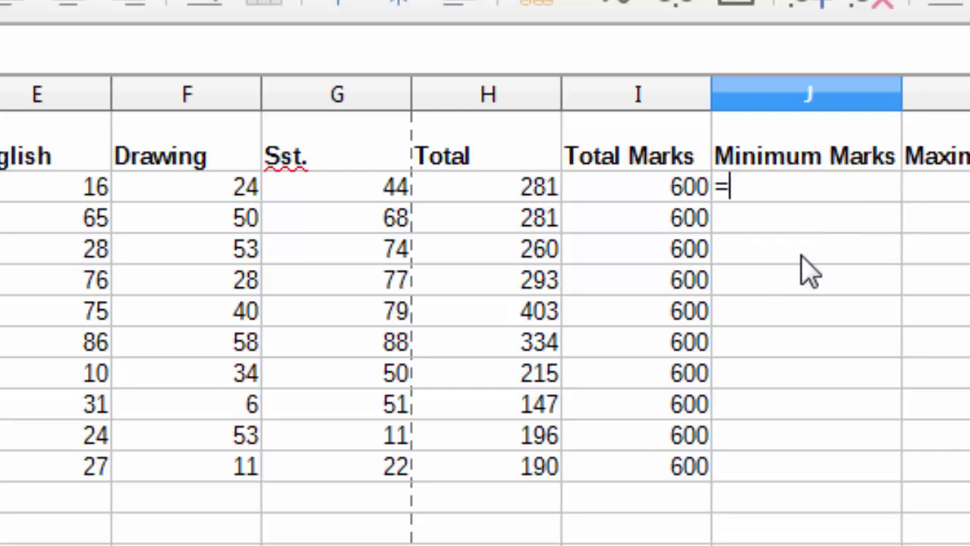
{"action": "type", "text": "min"}
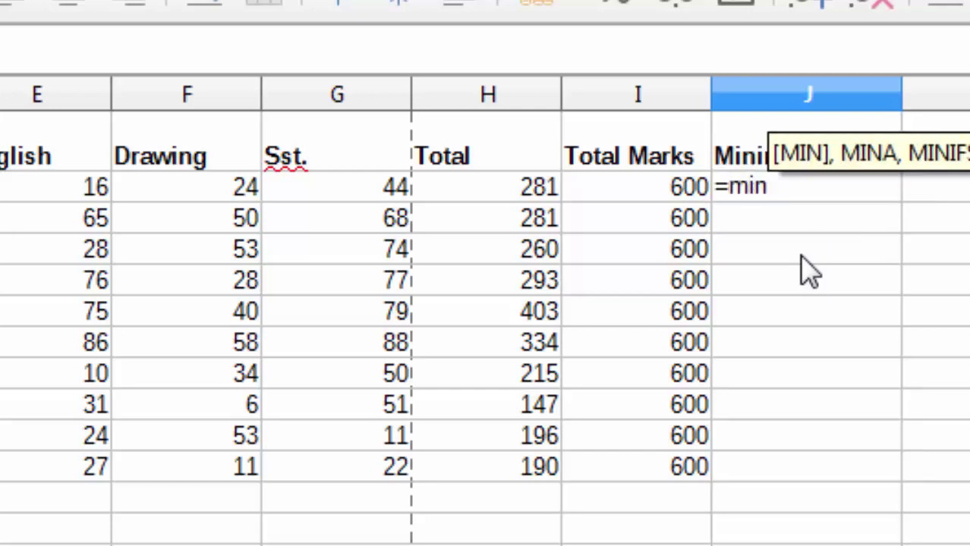
{"action": "type", "text": "("}
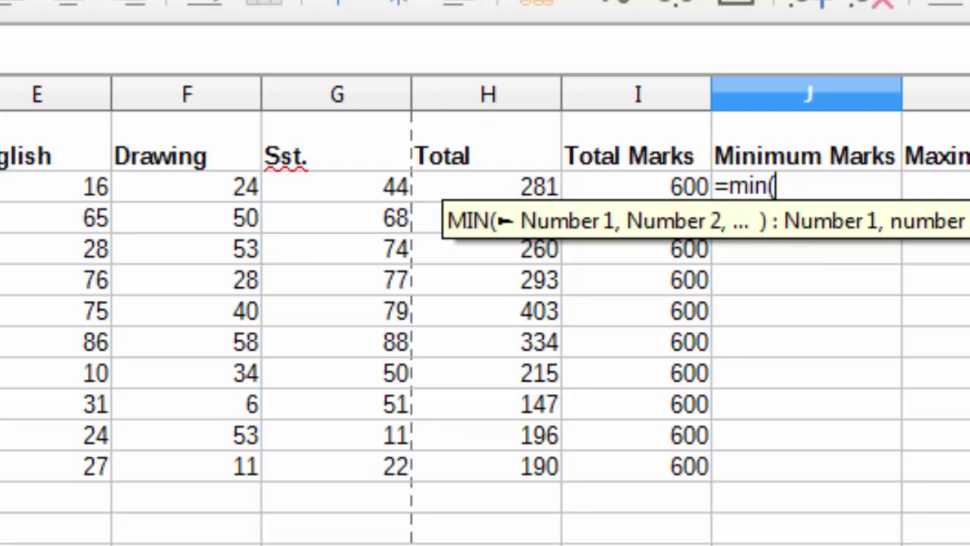
{"action": "mouse_move", "coordinate": [0, 187]}
{"action": "left_mouse_down"}
{"action": "mouse_move", "coordinate": [163, 191]}
{"action": "mouse_move", "coordinate": [288, 209]}
{"action": "left_mouse_up"}
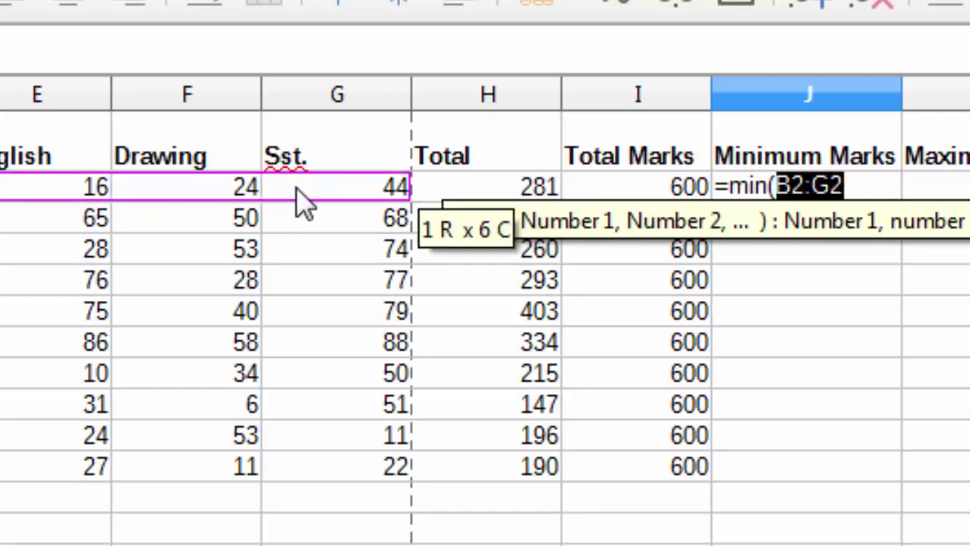
{"action": "type", "text": ")"}
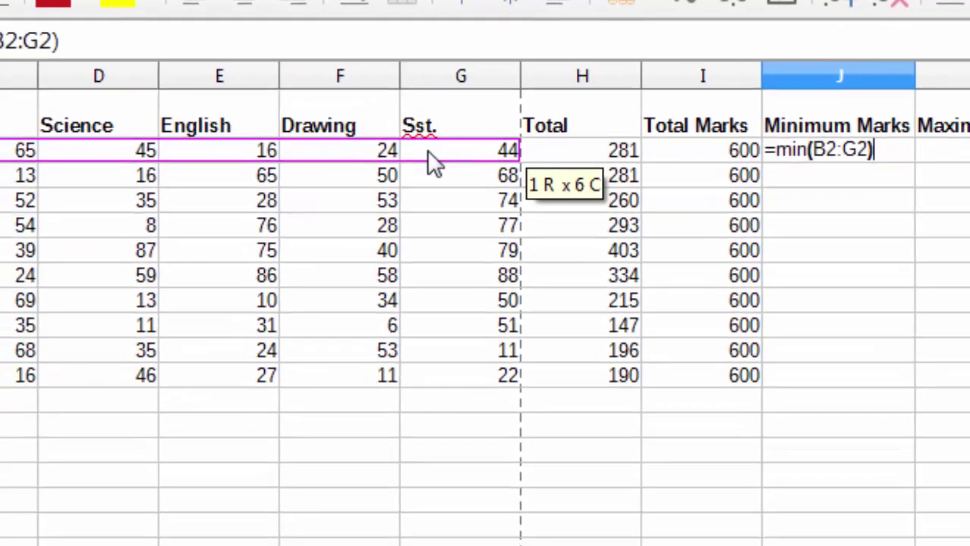
{"action": "key", "text": "Return"}
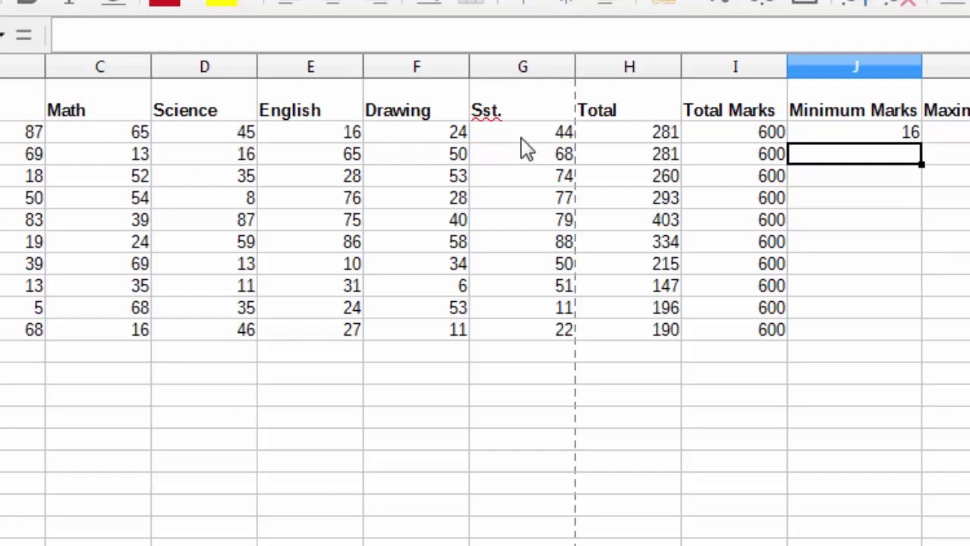
{"action": "left_click", "coordinate": [877, 133]}
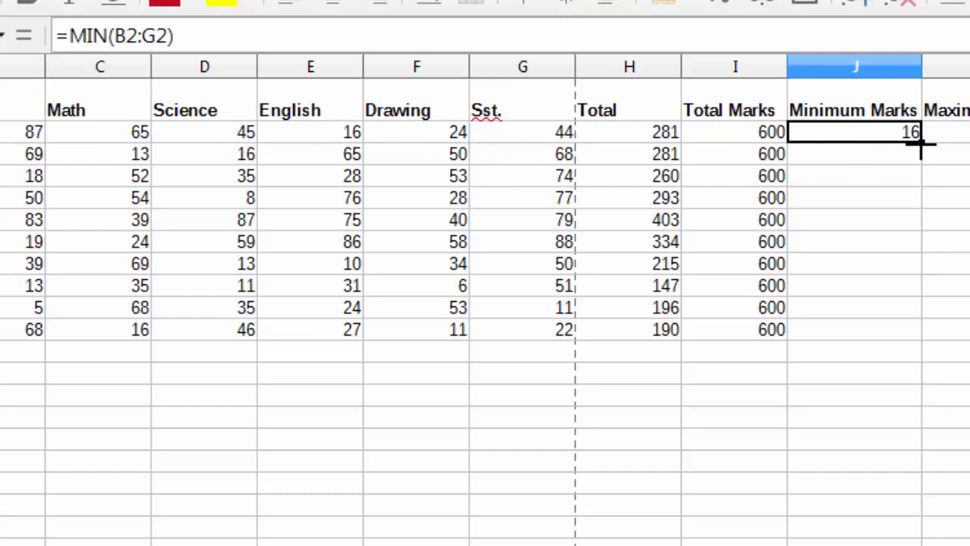
{"action": "double_click", "coordinate": [920, 143]}
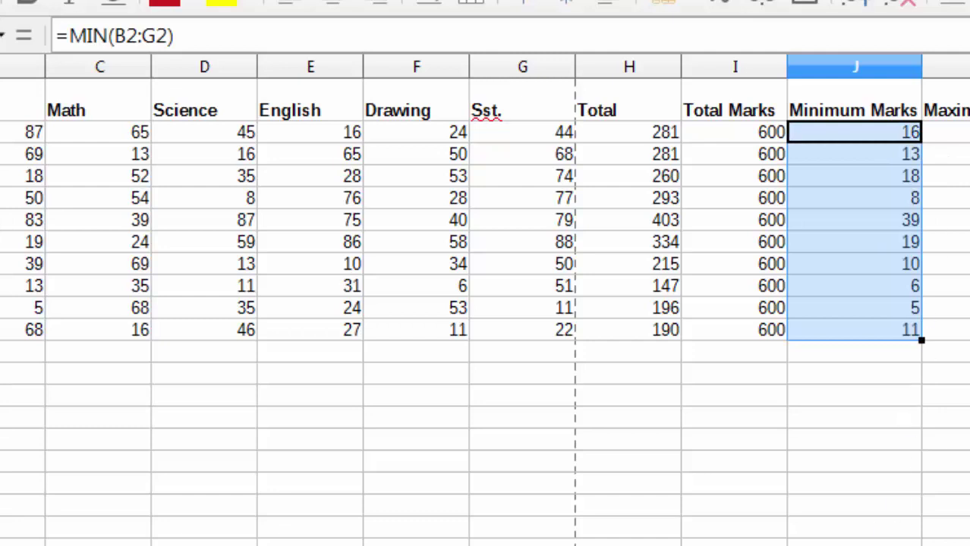
- Enter =MAX(B2:G2) in K2 and drag it down to K11
{"action": "left_click", "coordinate": [946, 132]}
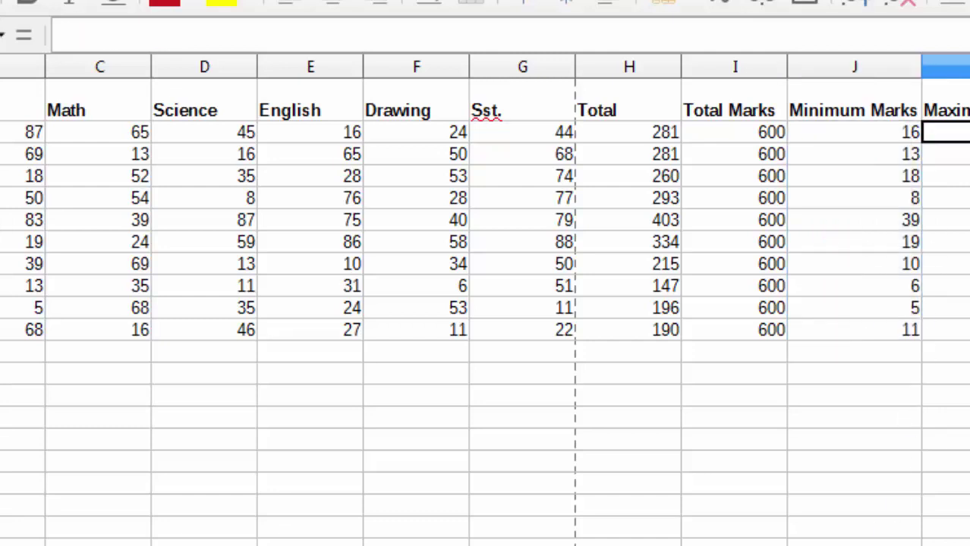
{"action": "type", "text": "=max"}
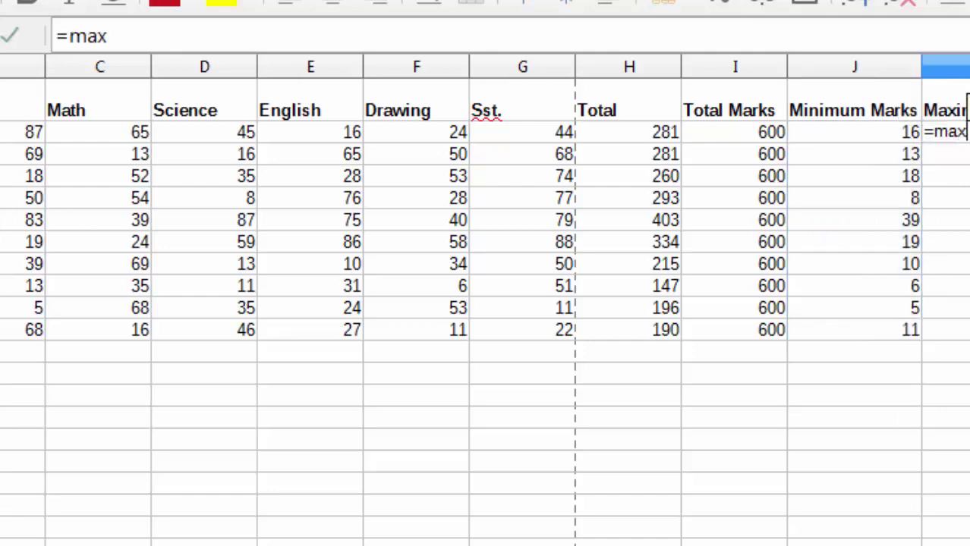
{"action": "type", "text": "("}
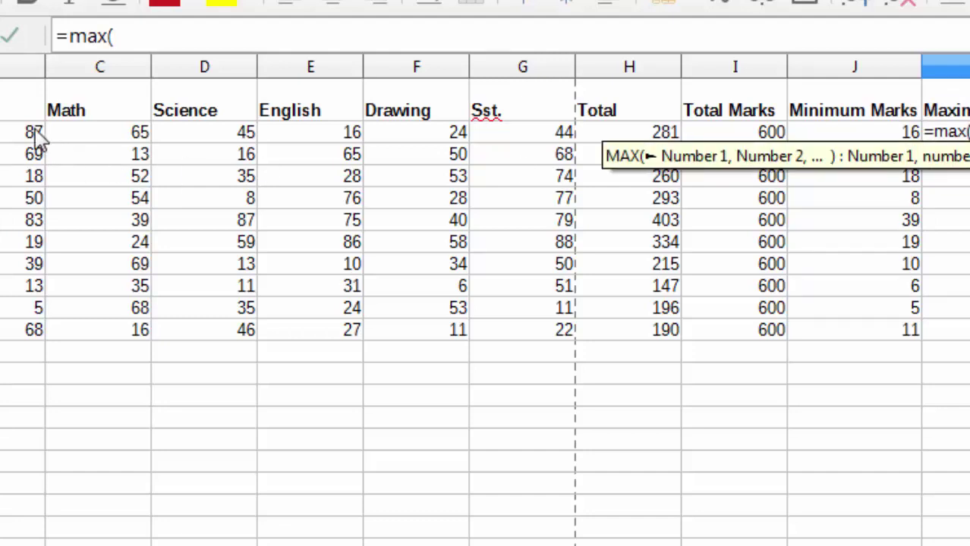
{"action": "mouse_move", "coordinate": [34, 132]}
{"action": "left_mouse_down"}
{"action": "mouse_move", "coordinate": [258, 121]}
{"action": "mouse_move", "coordinate": [332, 135]}
{"action": "mouse_move", "coordinate": [526, 142]}
{"action": "left_mouse_up"}
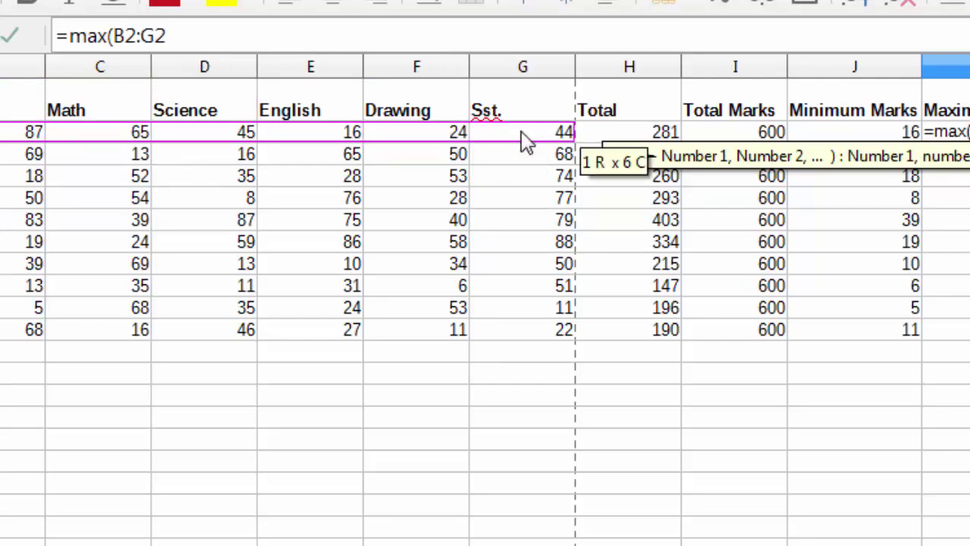
{"action": "type", "text": ")"}
{"action": "key", "text": "Return"}
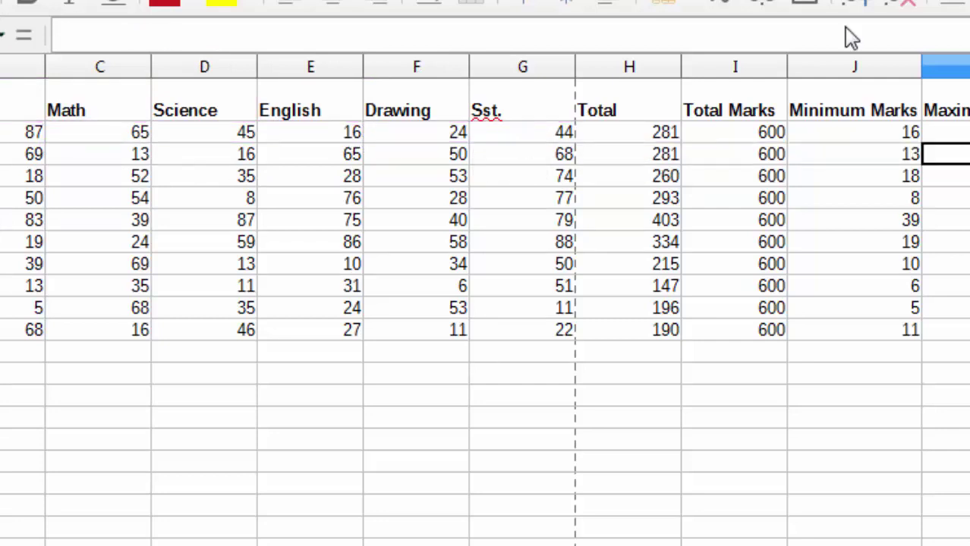
{"action": "left_click", "coordinate": [965, 133]}
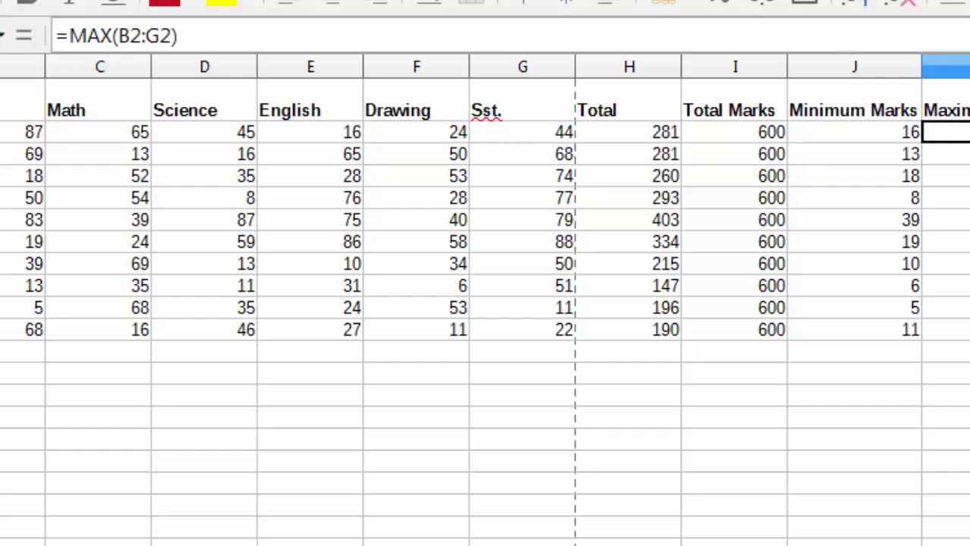
{"action": "left_click_drag", "start_coordinate": [949, 133], "coordinate": [948, 329]}
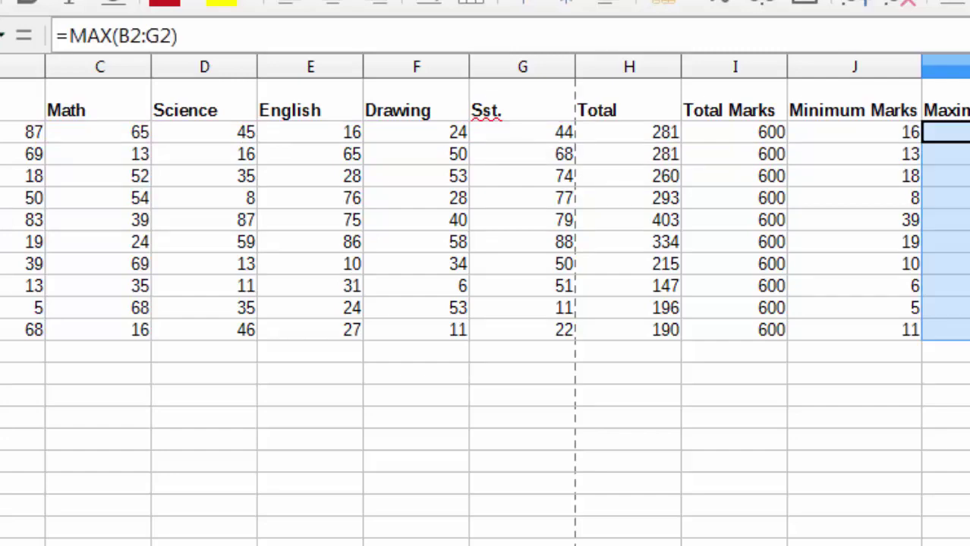
{"action": "left_click", "coordinate": [968, 110]}
- Clear the Grade heading from L1 and type Average there
{"action": "key", "text": "BackSpace"}
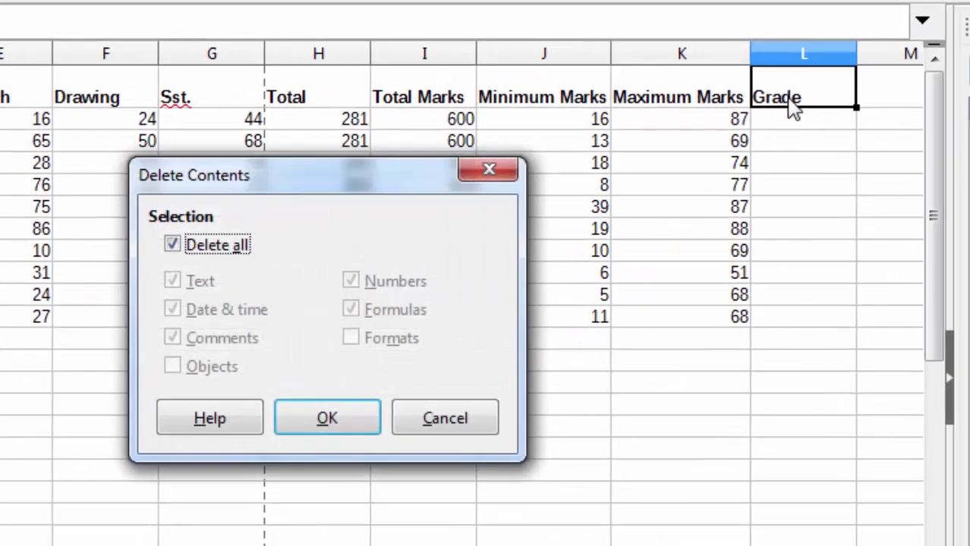
{"action": "key", "text": "space"}
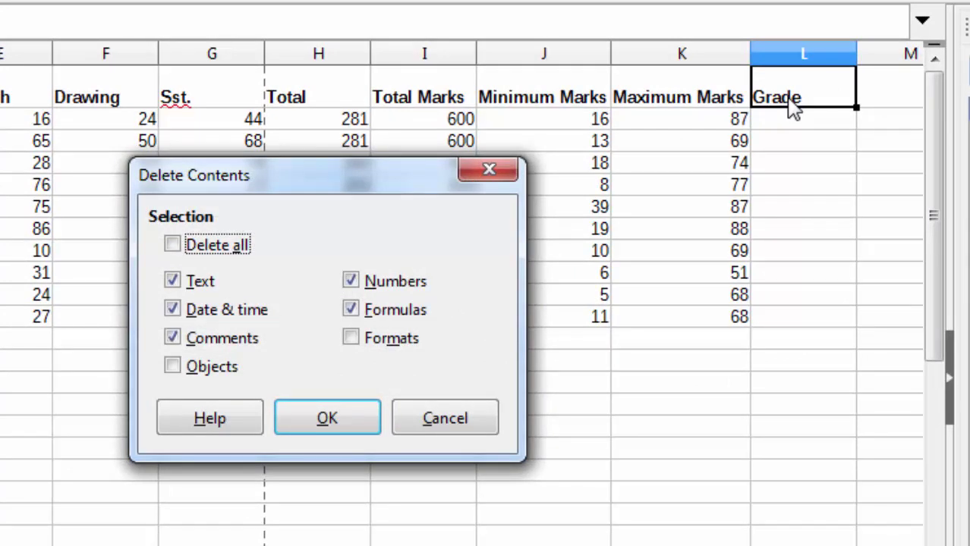
{"action": "key", "text": "space"}
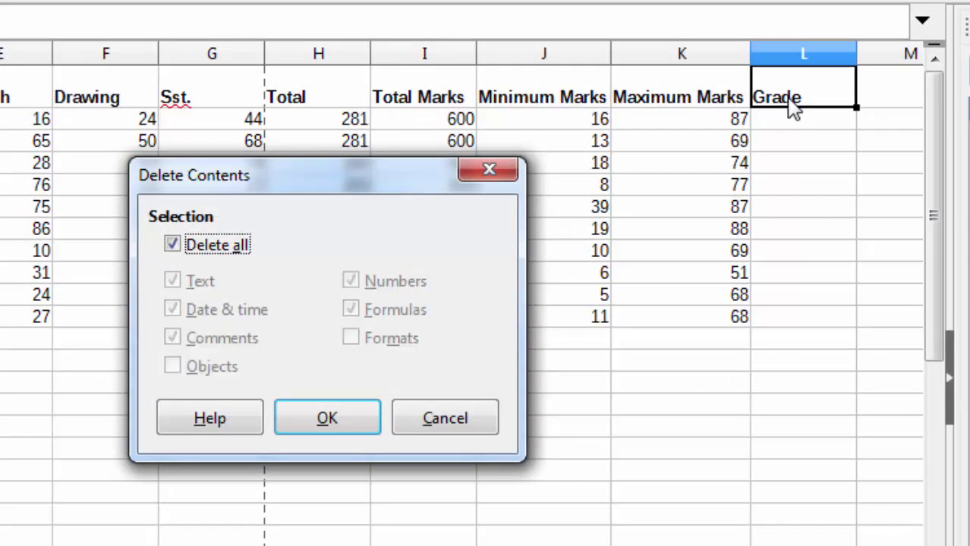
{"action": "left_click", "coordinate": [342, 419]}
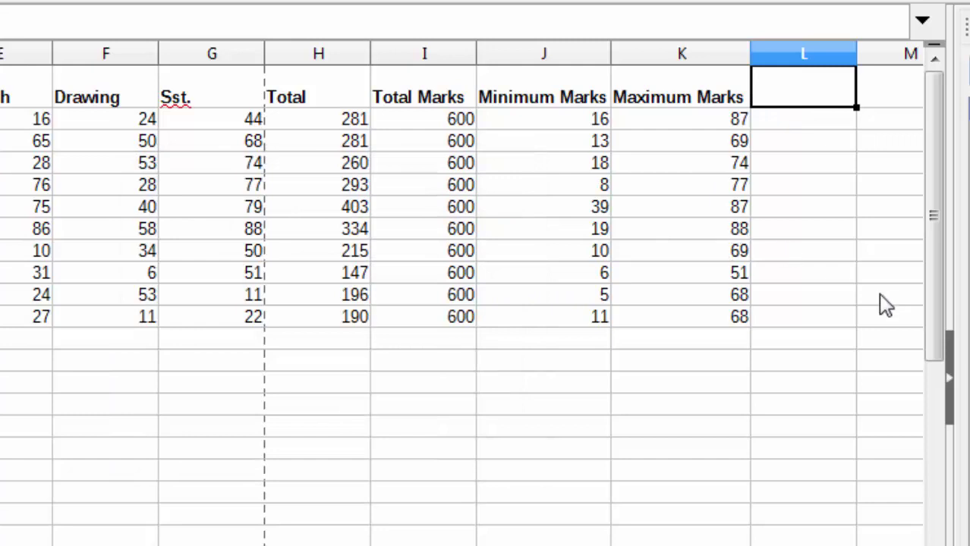
{"action": "type", "text": "Av"}
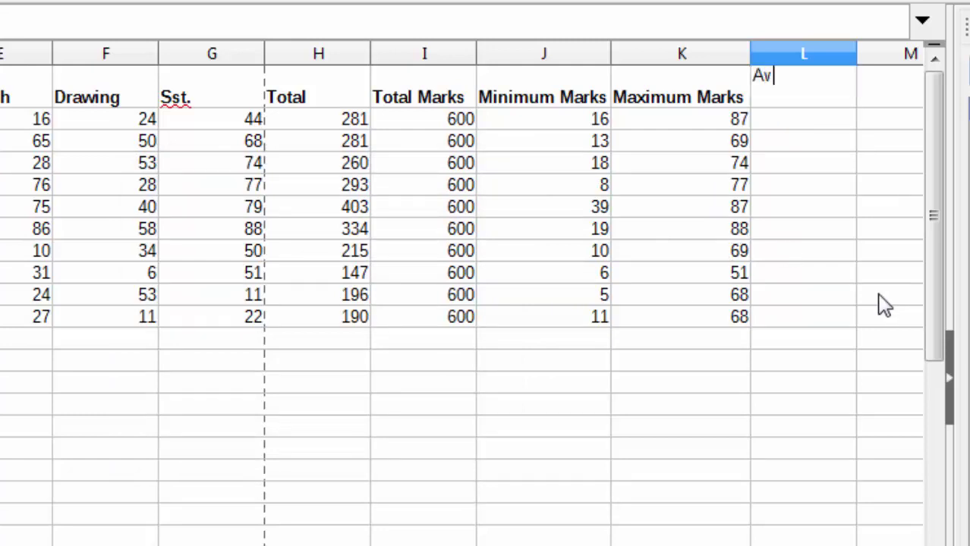
{"action": "type", "text": "erage"}
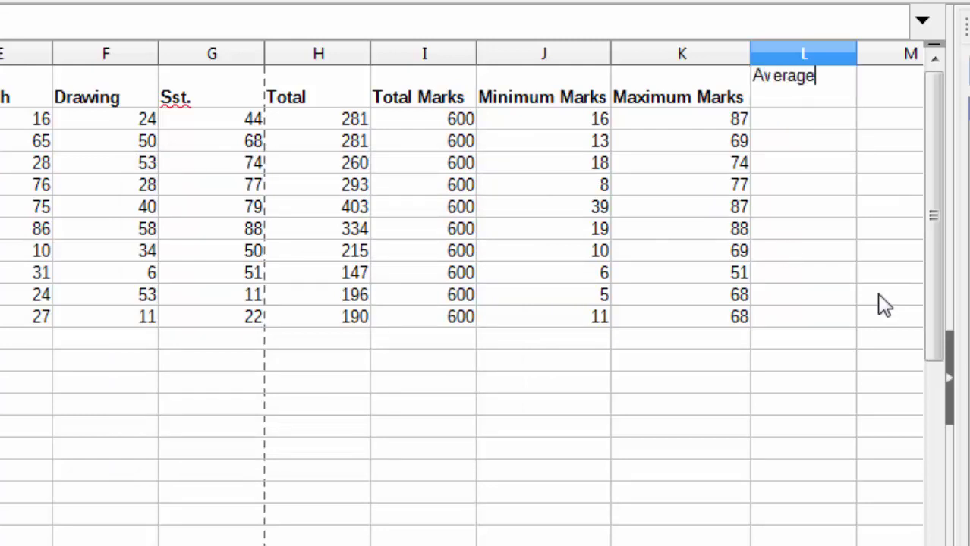
{"action": "left_click", "coordinate": [823, 363]}
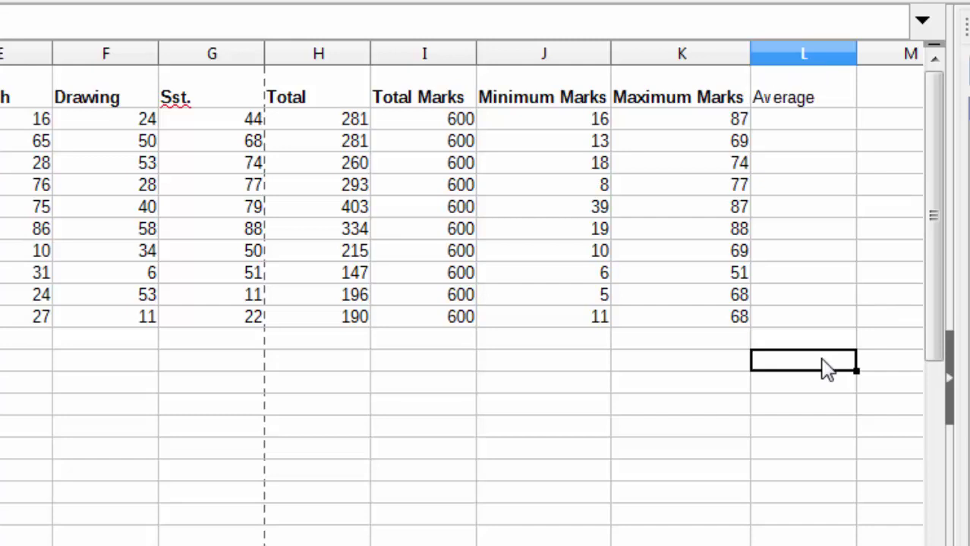
- Type Grade as the heading in M1
{"action": "left_click", "coordinate": [898, 108]}
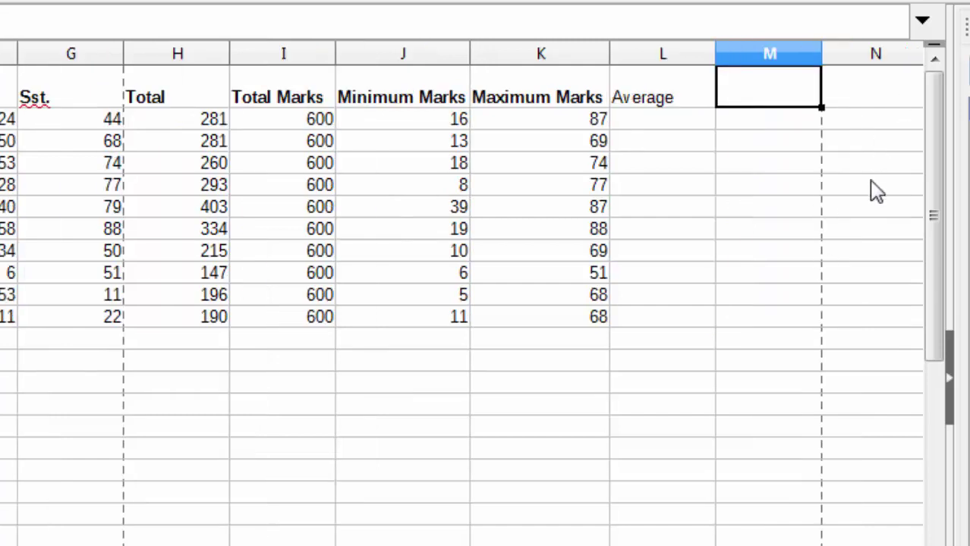
{"action": "type", "text": "Gr"}
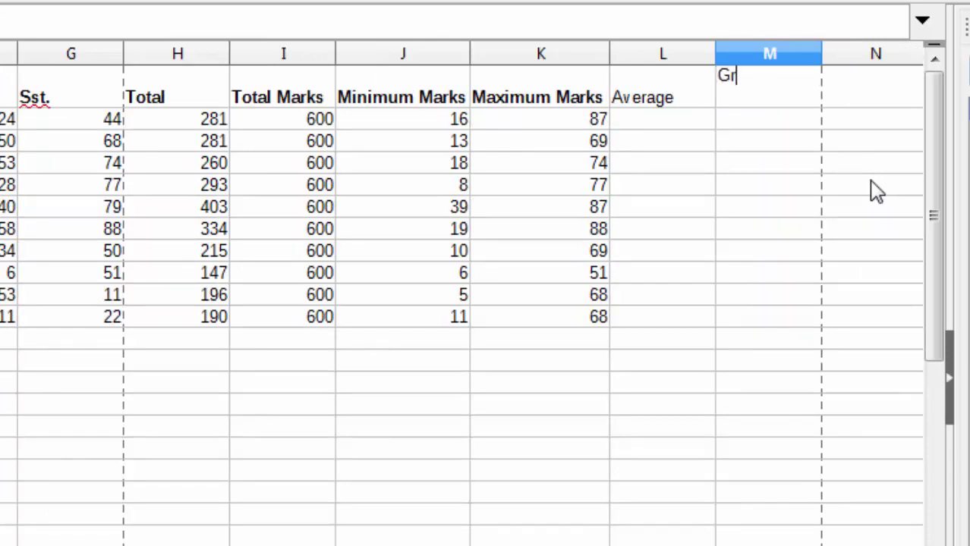
{"action": "type", "text": "ade"}
{"action": "left_click", "coordinate": [709, 271]}
- Start an average entry in L2, then reopen it to fix the function name
{"action": "left_click", "coordinate": [651, 128]}
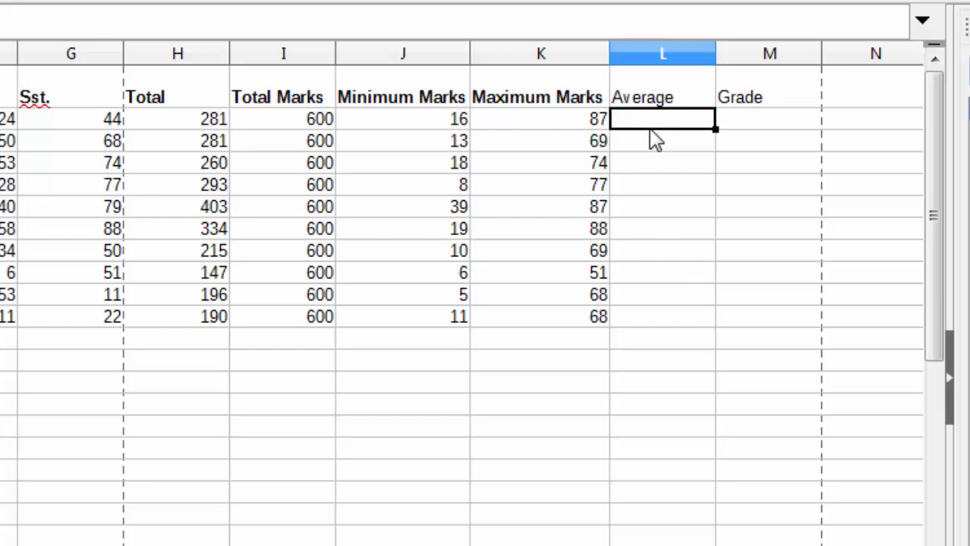
{"action": "type", "text": "="}
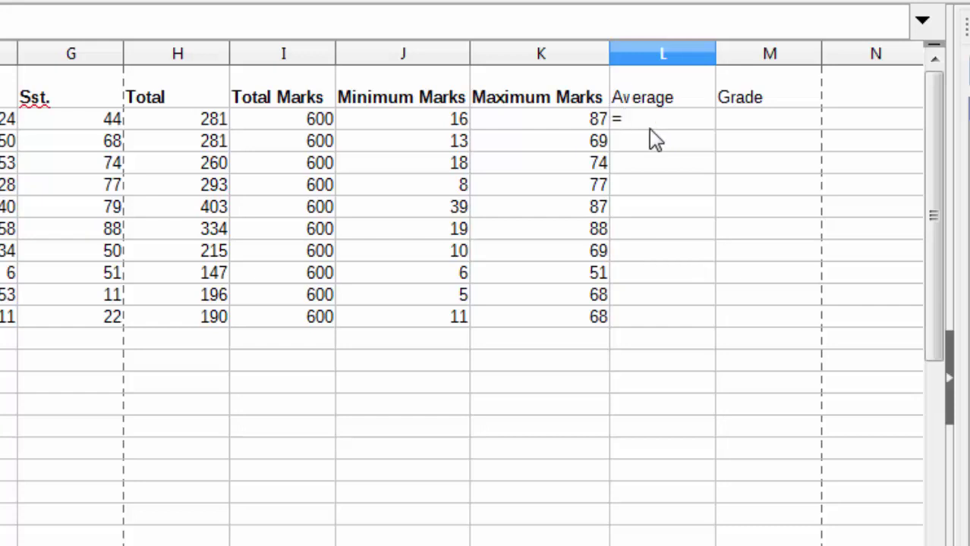
{"action": "key", "text": "BackSpace"}
{"action": "type", "text": "+a"}
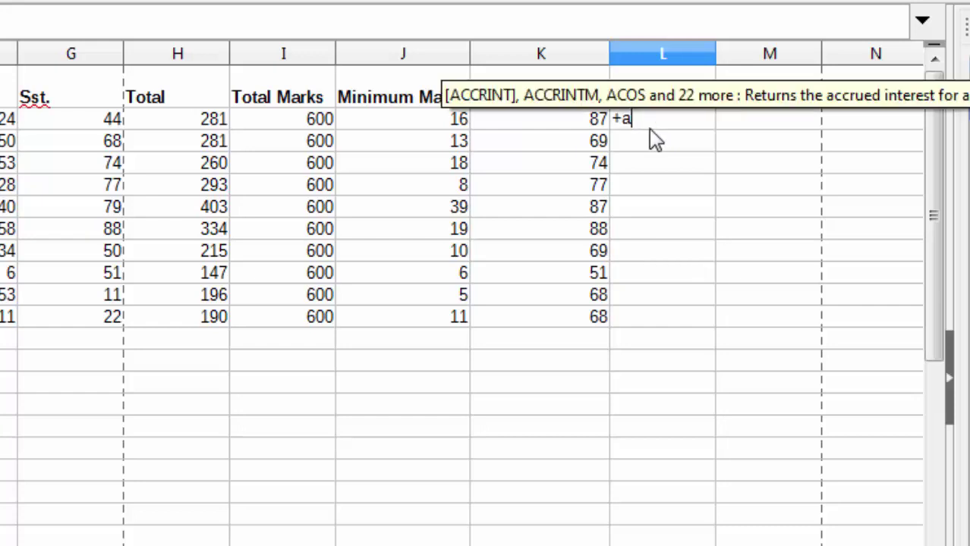
{"action": "type", "text": "verag"}
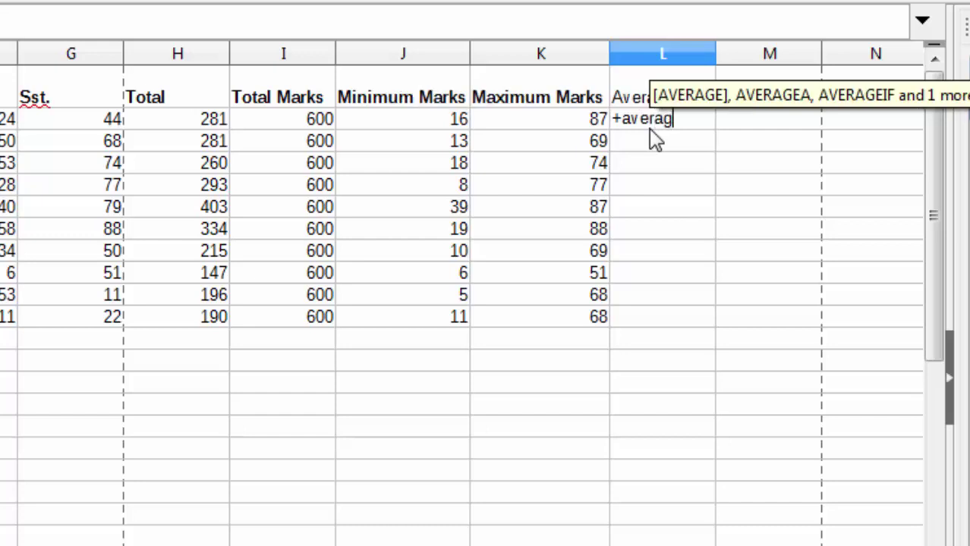
{"action": "type", "text": "e"}
{"action": "key", "text": "Tab"}
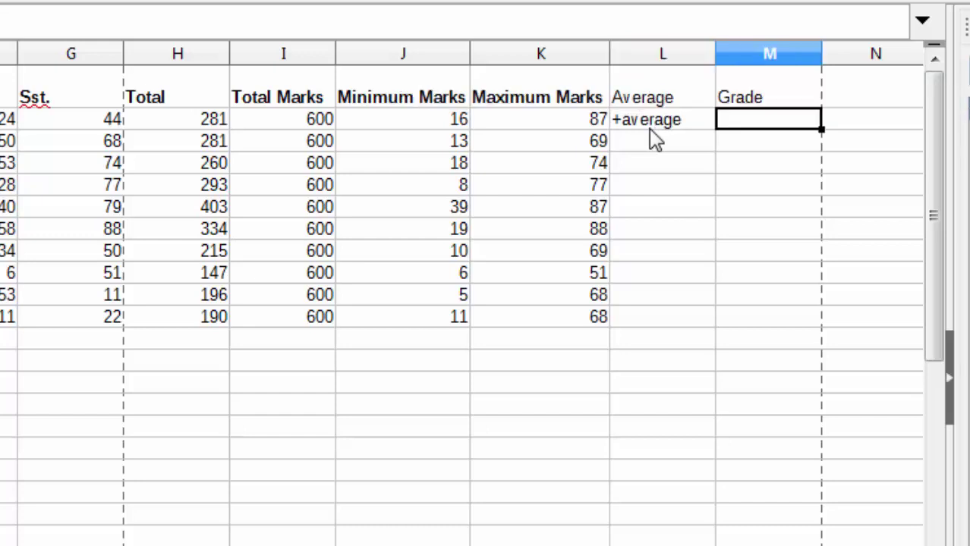
{"action": "double_click", "coordinate": [687, 120]}
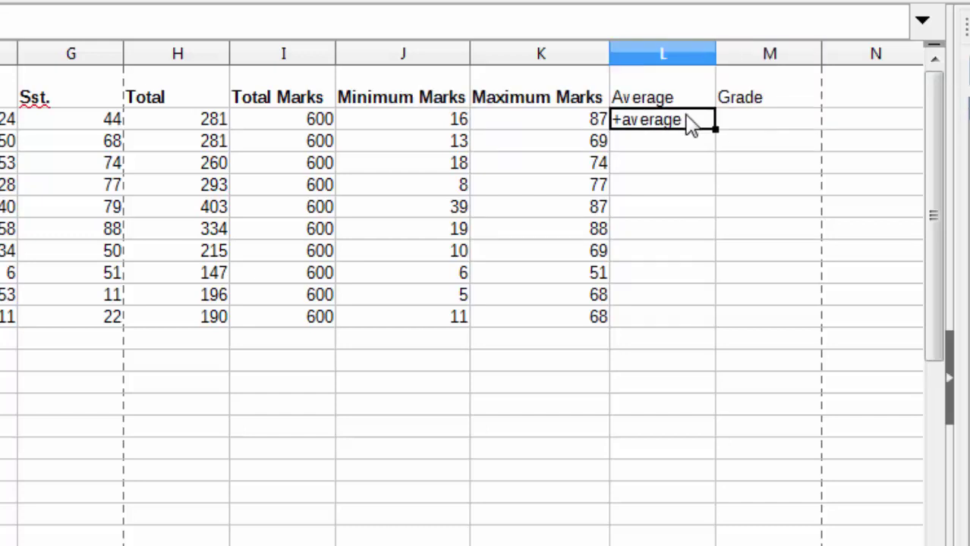
{"action": "left_click", "coordinate": [640, 121]}
{"action": "key", "text": "BackSpace"}
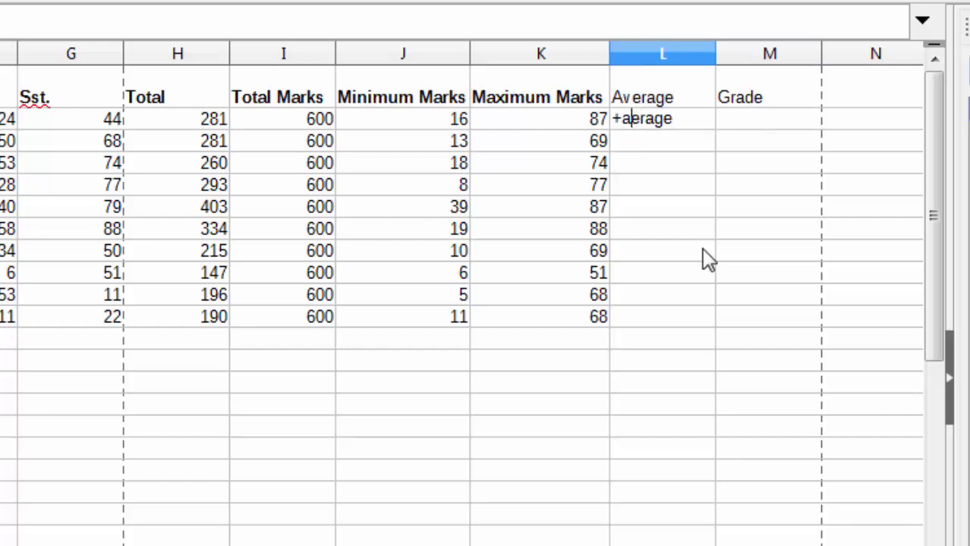
- Complete =AVERAGE(B2:G2) in L2 and fill it down to L11
{"action": "type", "text": "v"}
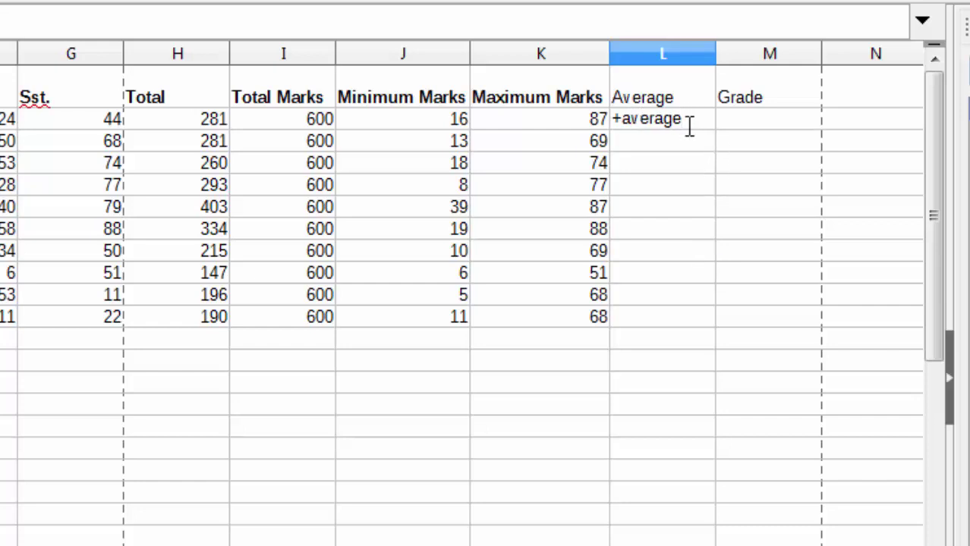
{"action": "type", "text": "("}
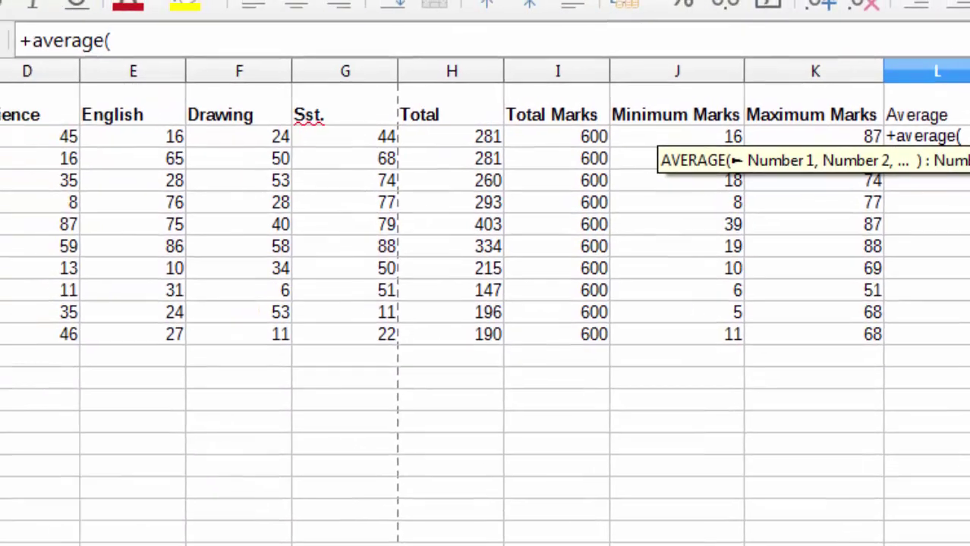
{"action": "left_click_drag", "start_coordinate": [1, 145], "coordinate": [526, 165]}
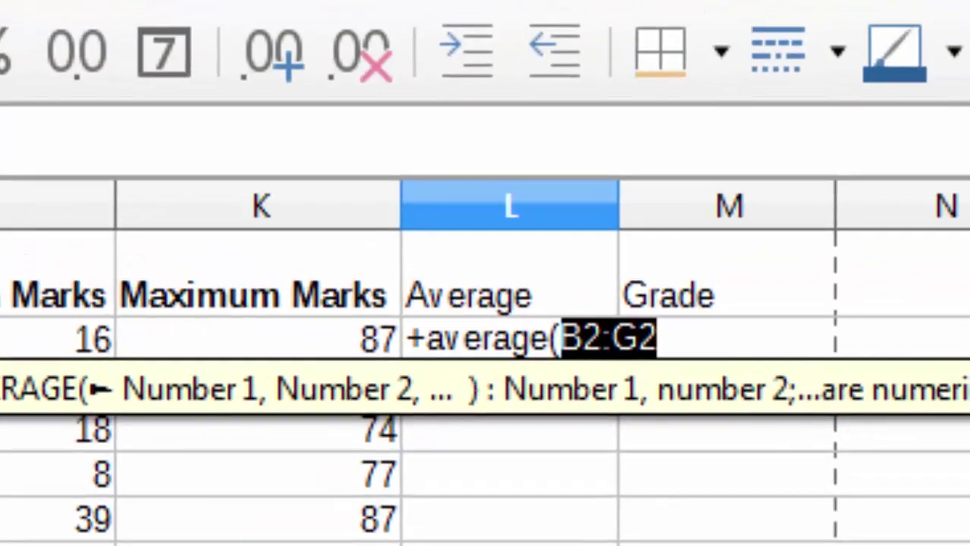
{"action": "type", "text": ")"}
{"action": "key", "text": "Return"}
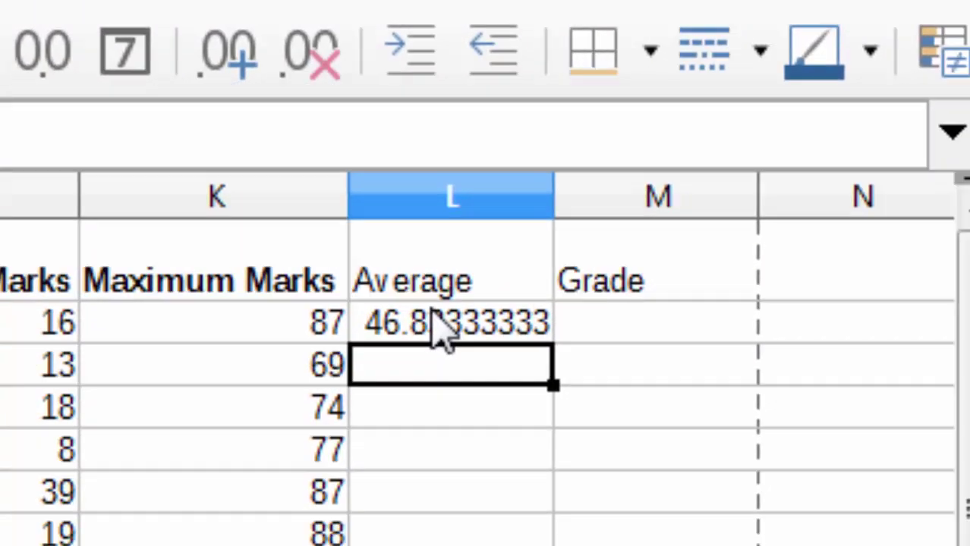
{"action": "left_click", "coordinate": [490, 266]}
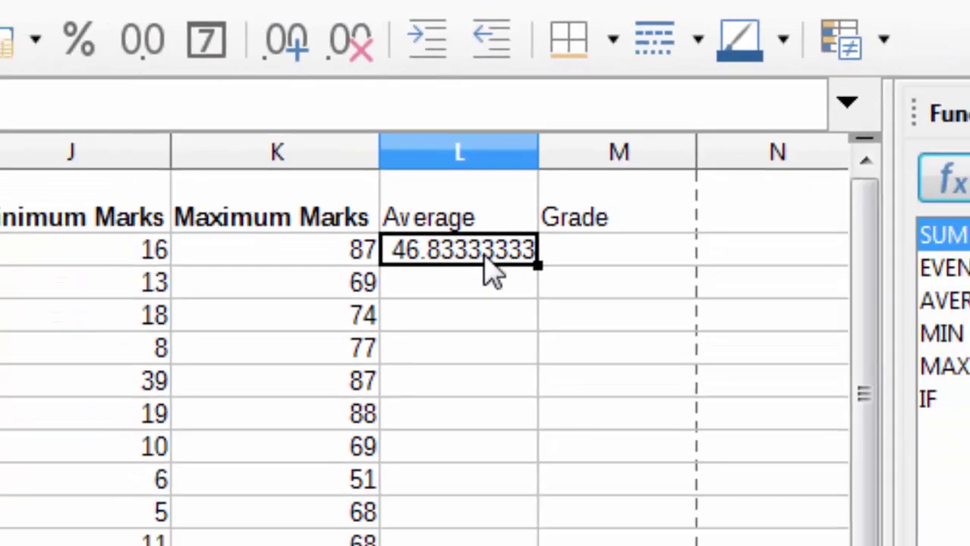
{"action": "double_click", "coordinate": [538, 266]}
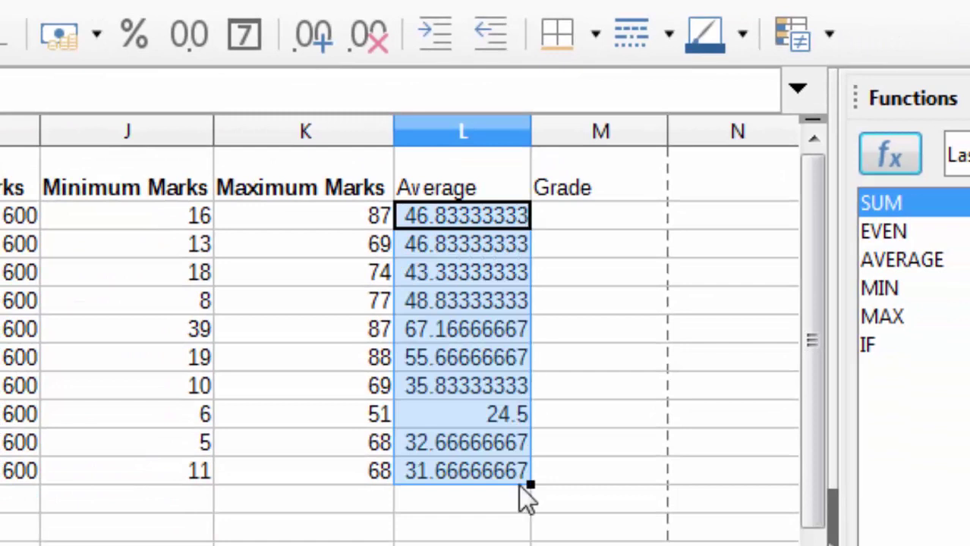
- Start M2's grade formula as =IF(L2>=85,"S",IF( for the top grade
{"action": "left_click", "coordinate": [572, 223]}
{"action": "type", "text": "="}
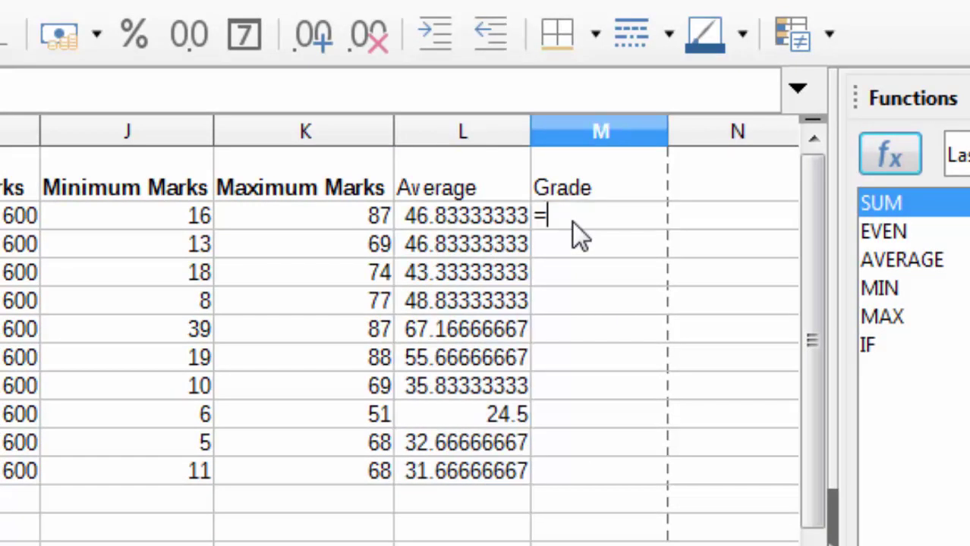
{"action": "type", "text": "if("}
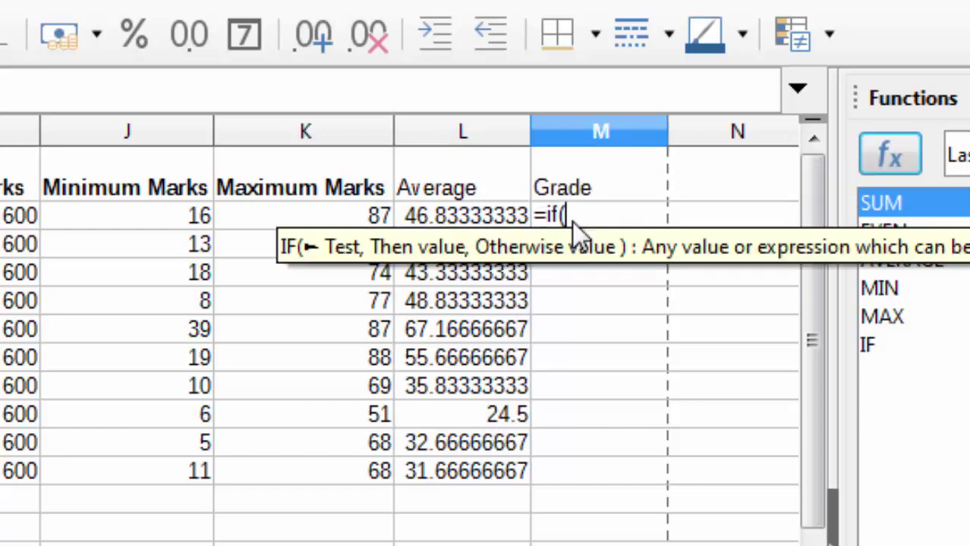
{"action": "left_click", "coordinate": [453, 213]}
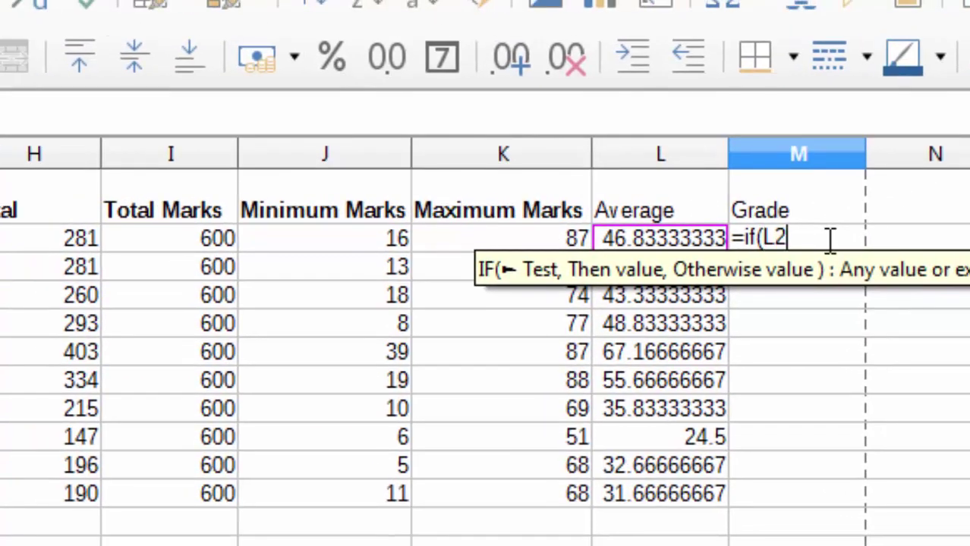
{"action": "type", "text": ">"}
{"action": "type", "text": "=85"}
{"action": "type", "text": ",\""}
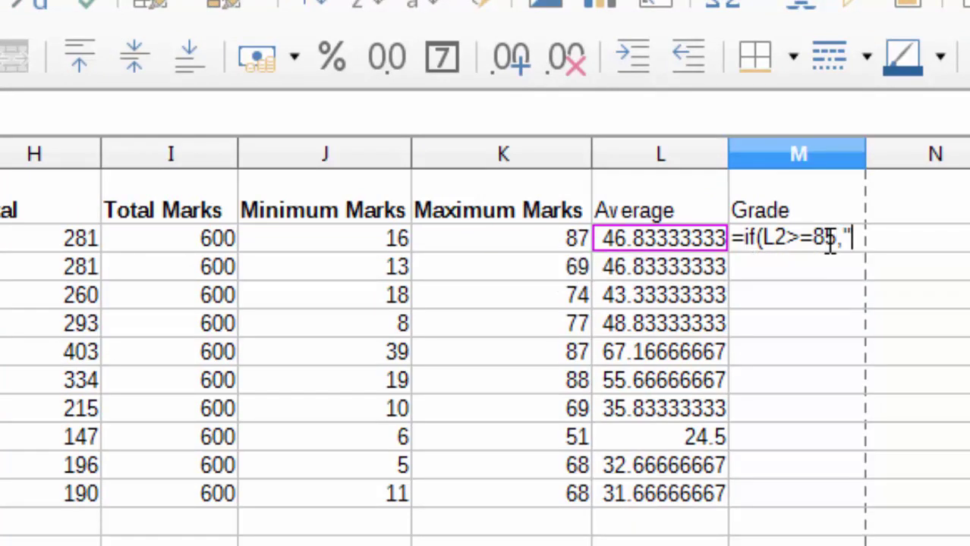
{"action": "type", "text": "S\","}
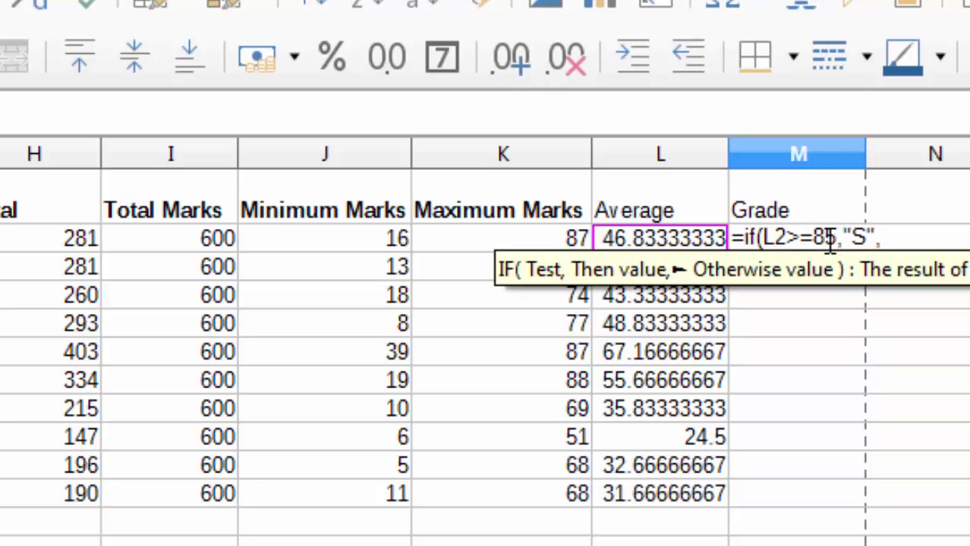
{"action": "type", "text": "if"}
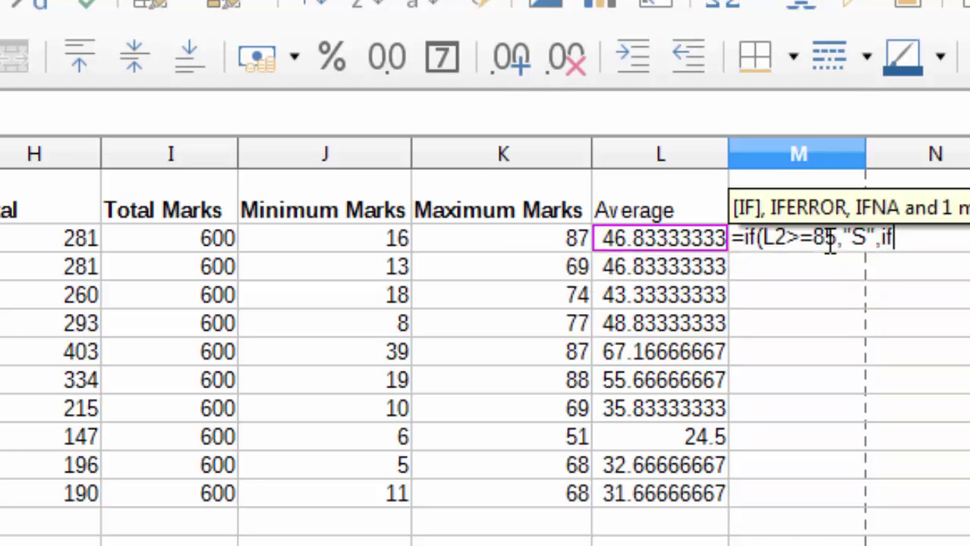
{"action": "key", "text": "BackSpace"}
{"action": "key", "text": "BackSpace"}
{"action": "type", "text": "if("}
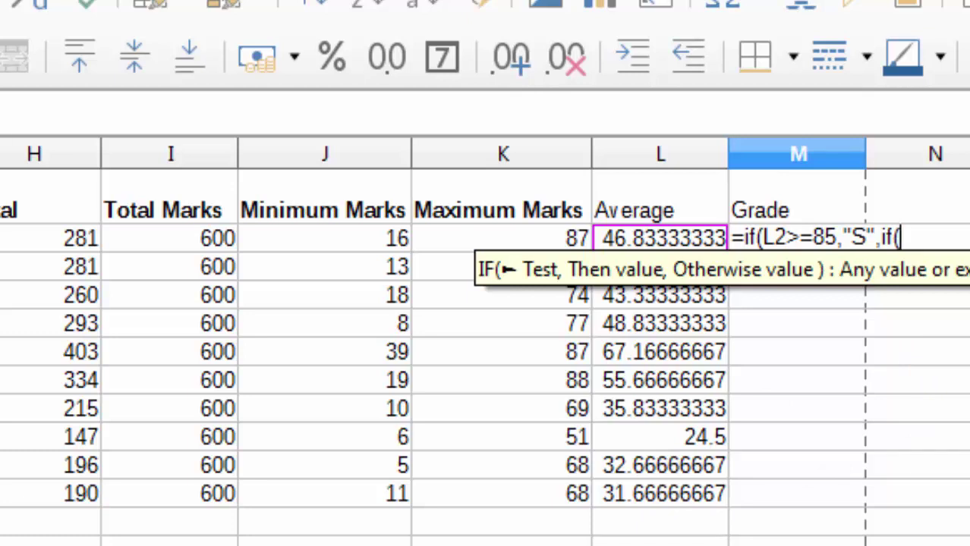
- Add nested tests: L2>=75 "A", >=65 "b", >=55 "c", >=50 "D"
{"action": "left_click", "coordinate": [687, 242]}
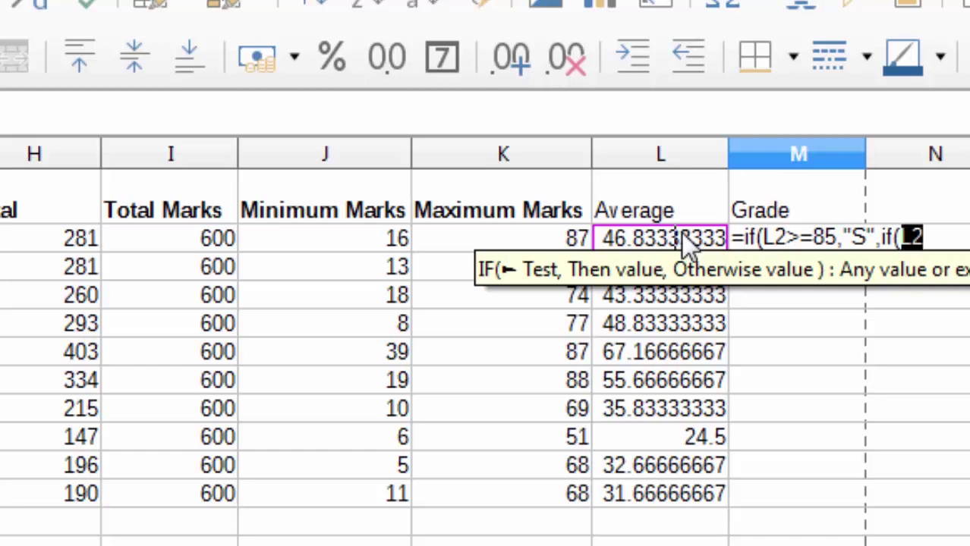
{"action": "type", "text": ">"}
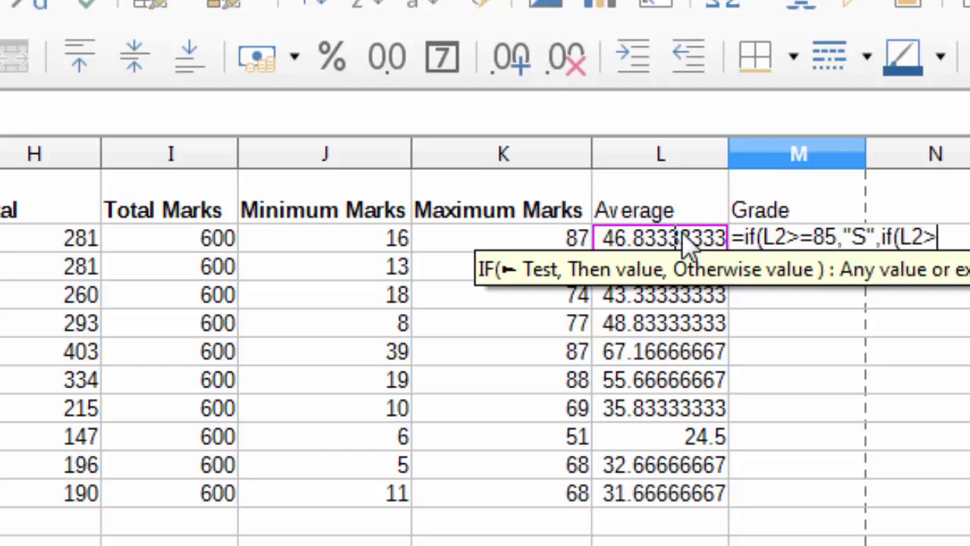
{"action": "type", "text": "=7"}
{"action": "type", "text": "5,\""}
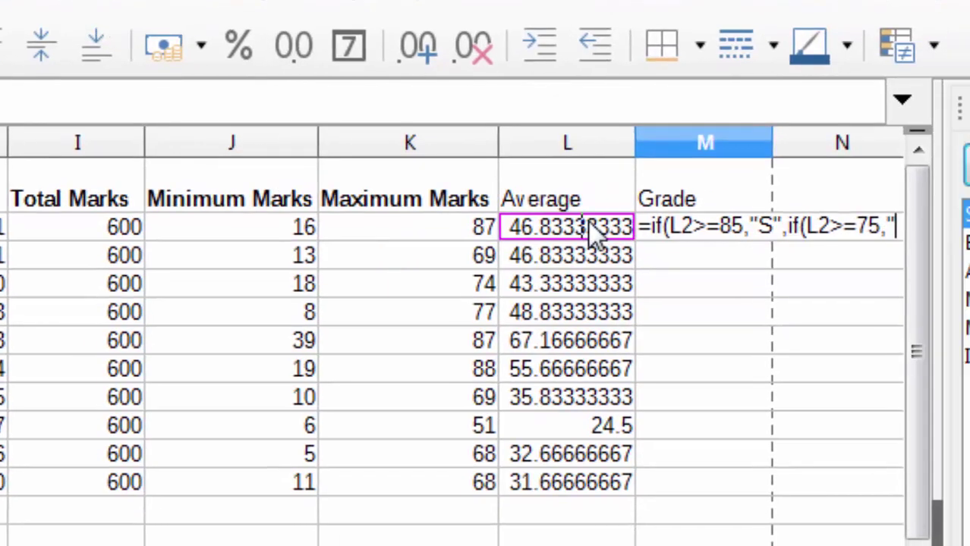
{"action": "type", "text": "A"}
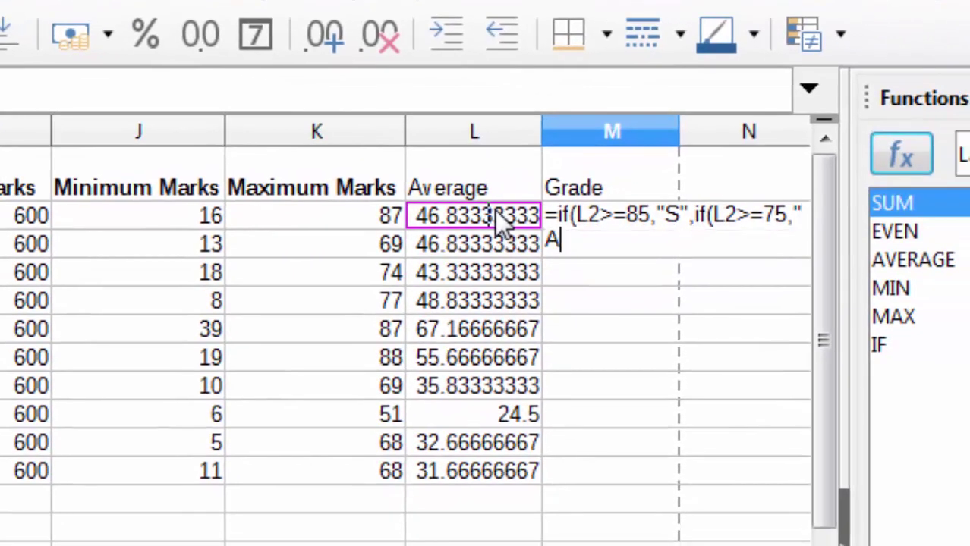
{"action": "type", "text": "\",if"}
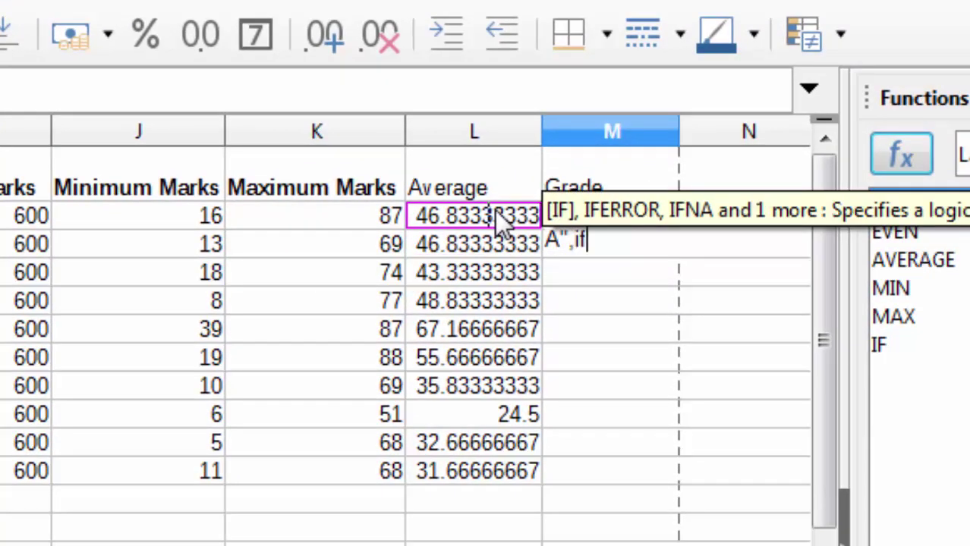
{"action": "type", "text": "("}
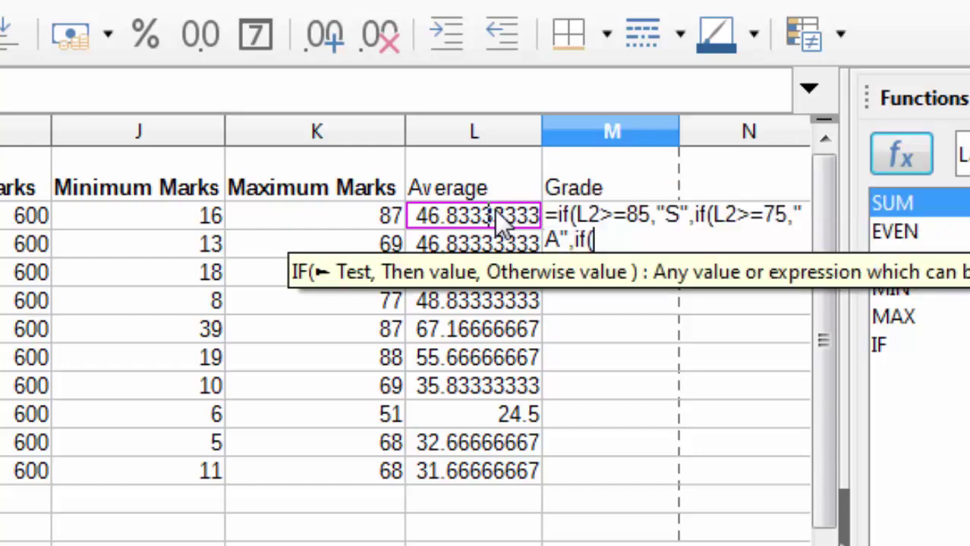
{"action": "left_click", "coordinate": [444, 220]}
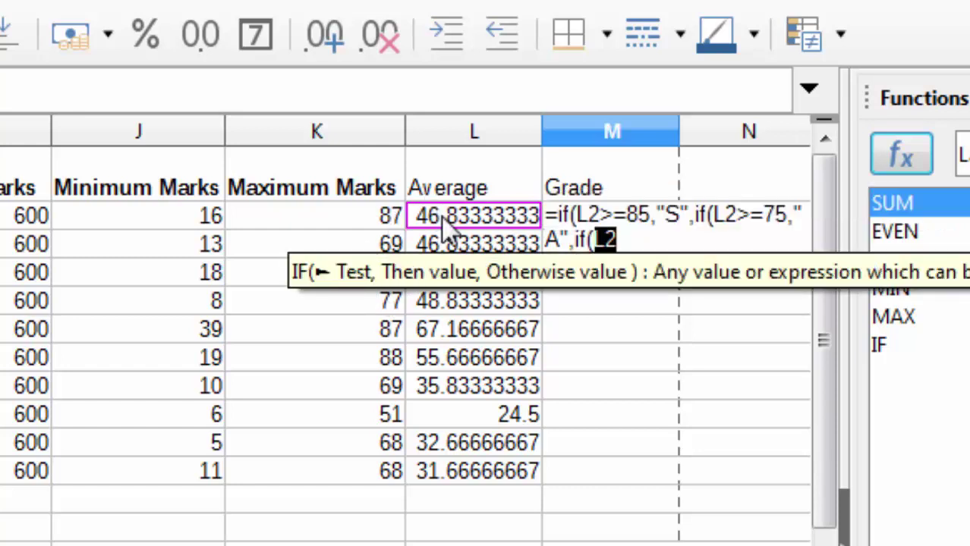
{"action": "type", "text": ">="}
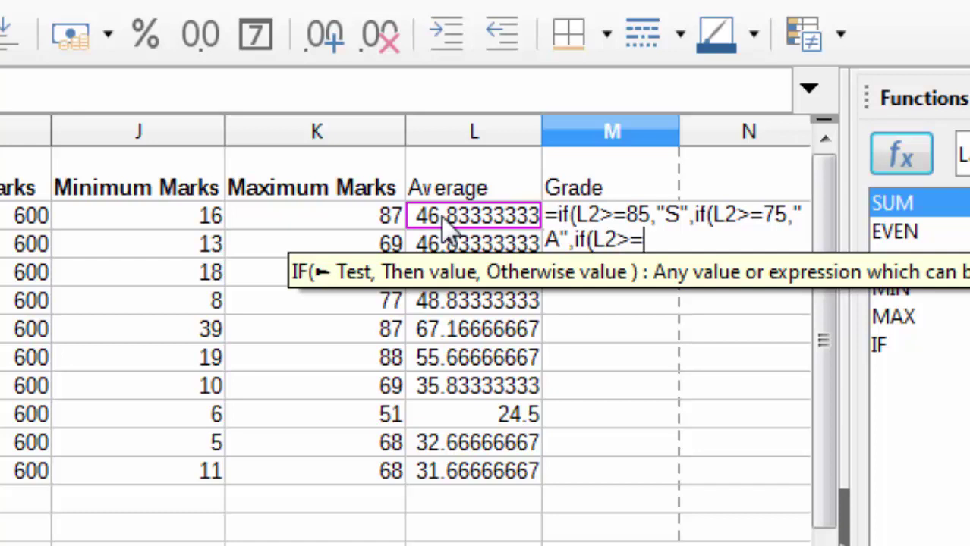
{"action": "type", "text": "65,\""}
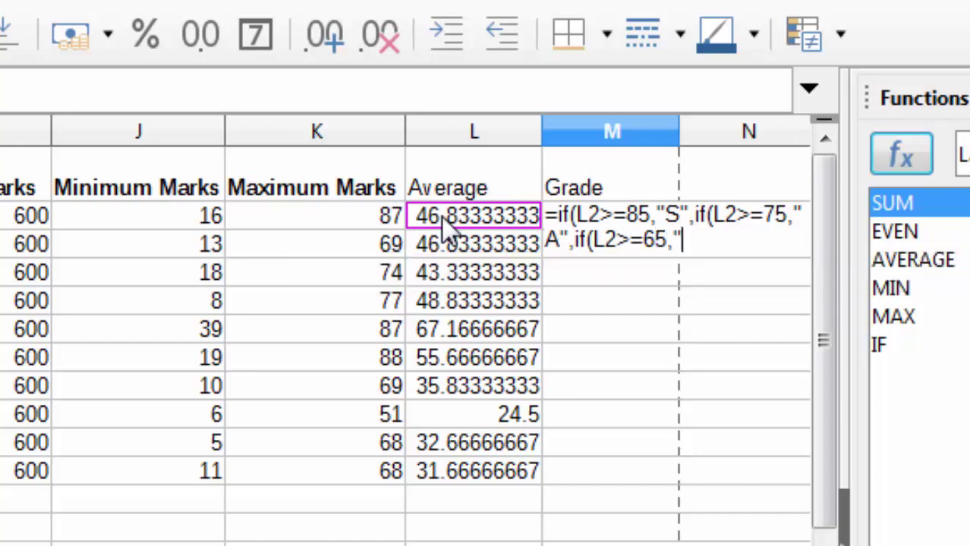
{"action": "type", "text": "b"}
{"action": "type", "text": "\","}
{"action": "type", "text": "if"}
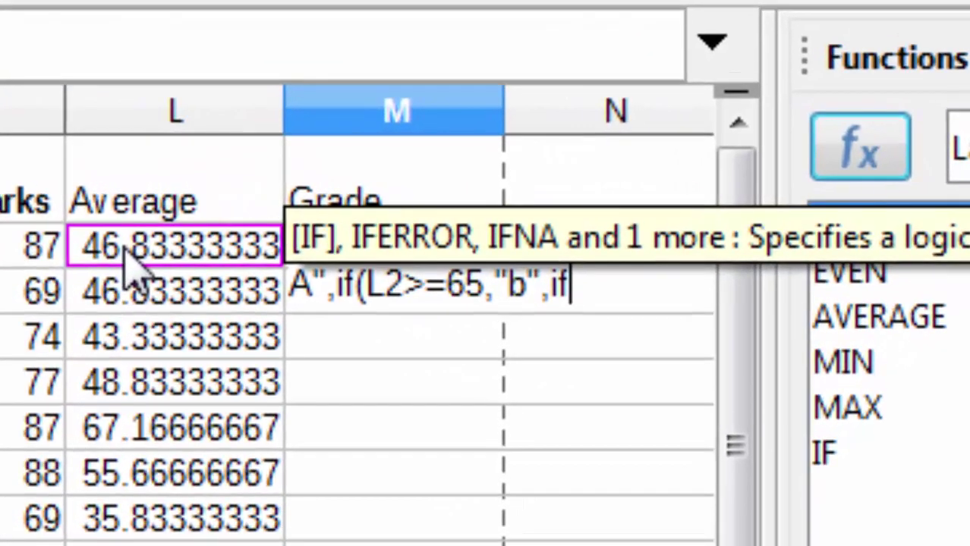
{"action": "type", "text": "(L2"}
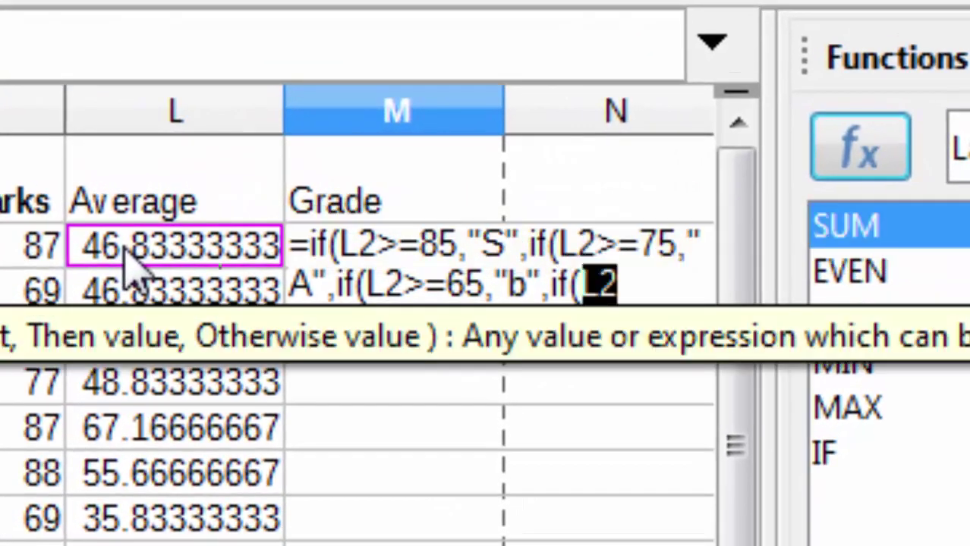
{"action": "type", "text": ">="}
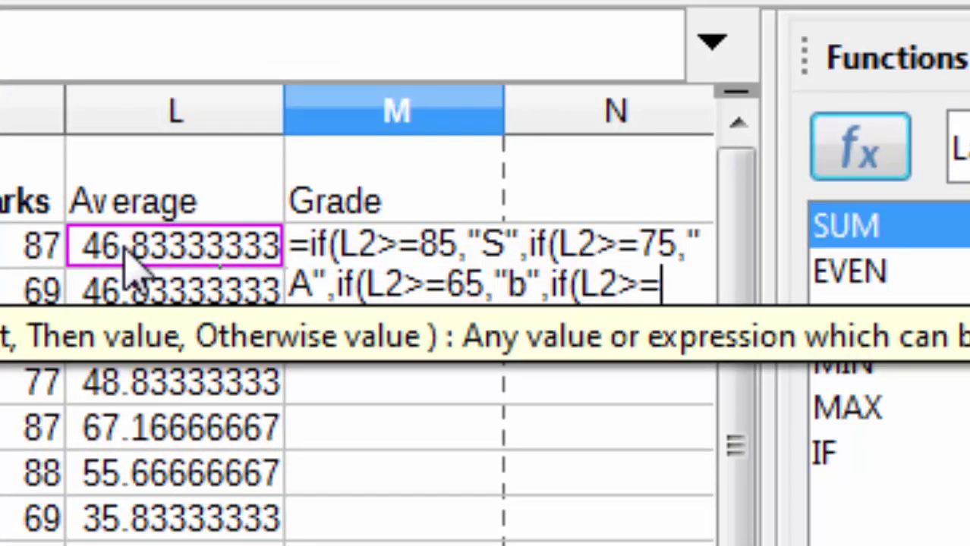
{"action": "type", "text": "55,\""}
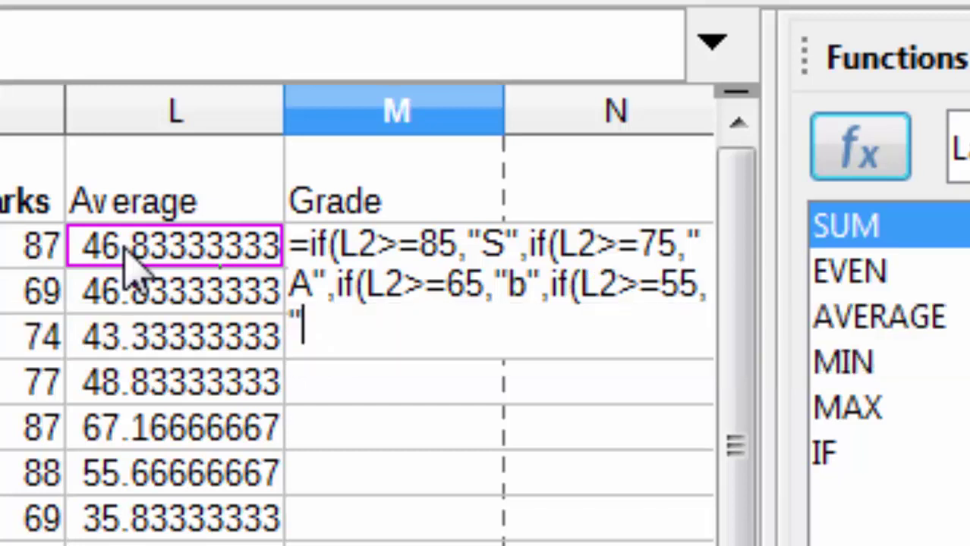
{"action": "type", "text": "c\","}
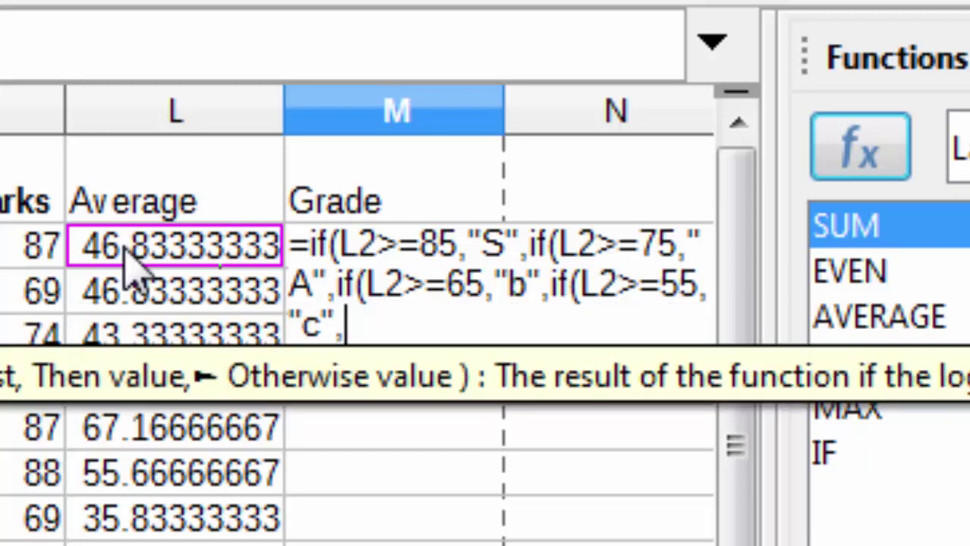
{"action": "type", "text": "if"}
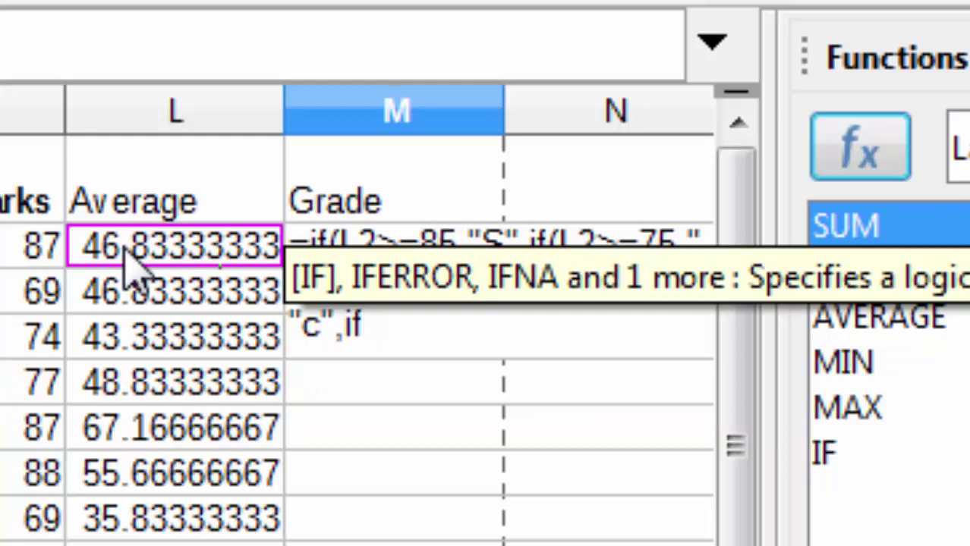
{"action": "type", "text": "(L2"}
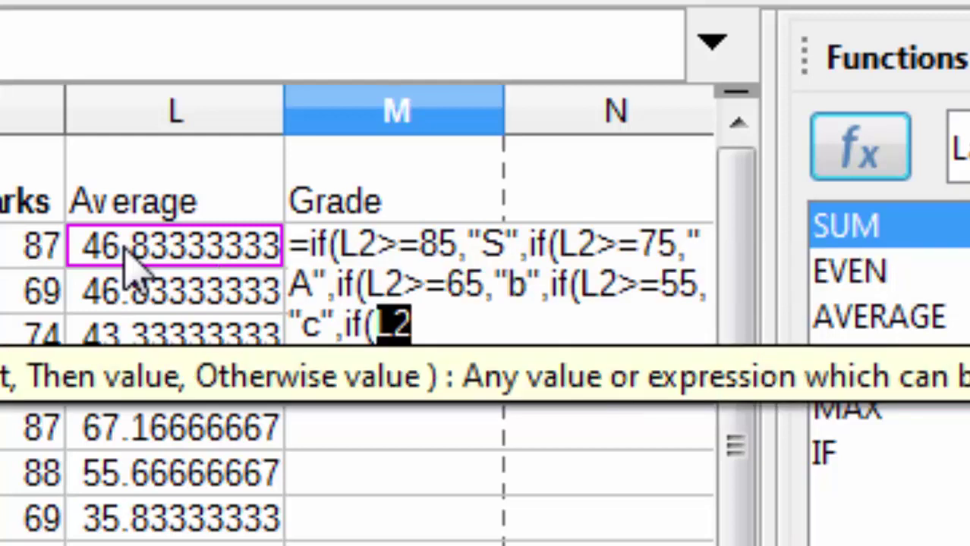
{"action": "type", "text": ">="}
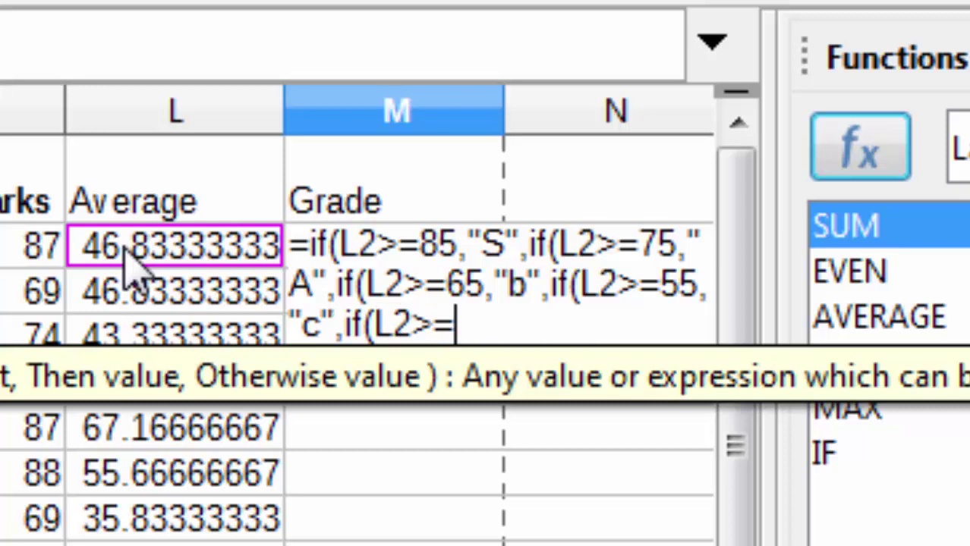
{"action": "type", "text": "50"}
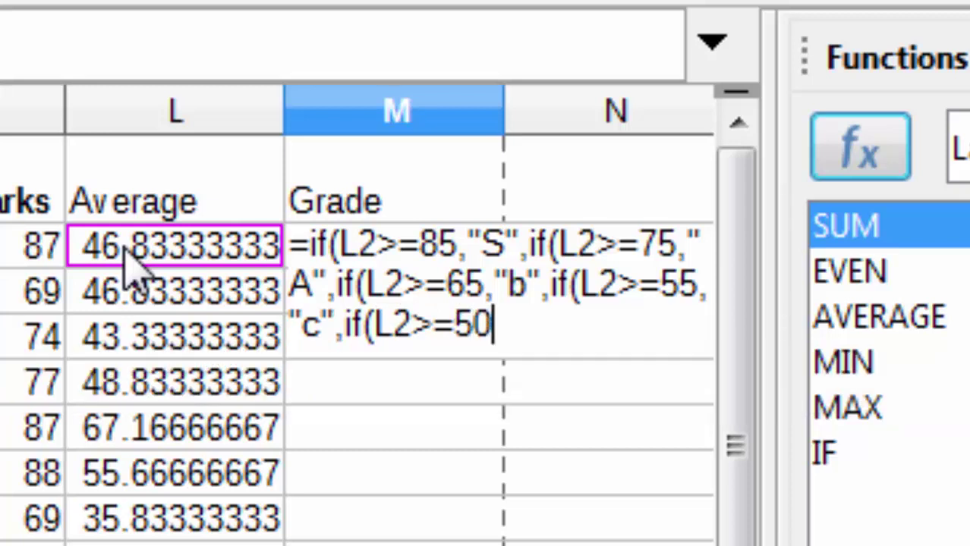
{"action": "type", "text": ",\""}
{"action": "type", "text": "D"}
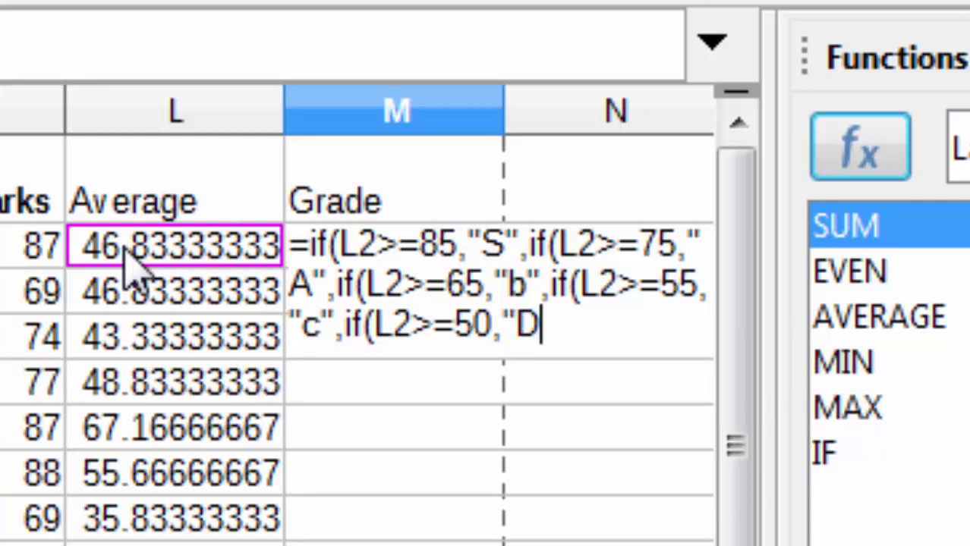
{"action": "type", "text": "\""}
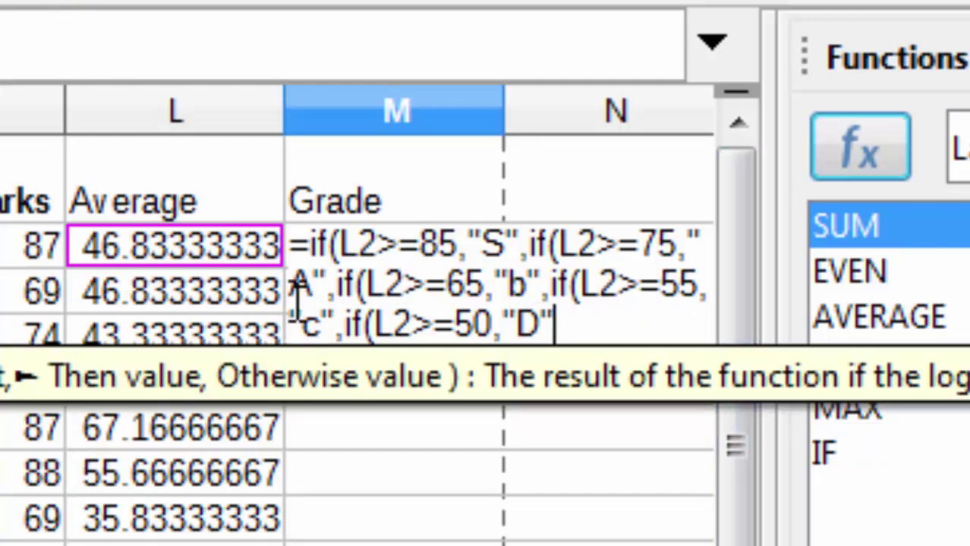
- Correct the lowercase b and c grade letters in the M2 formula to uppercase B and C
{"action": "left_click", "coordinate": [529, 293]}
{"action": "key", "text": "BackSpace"}
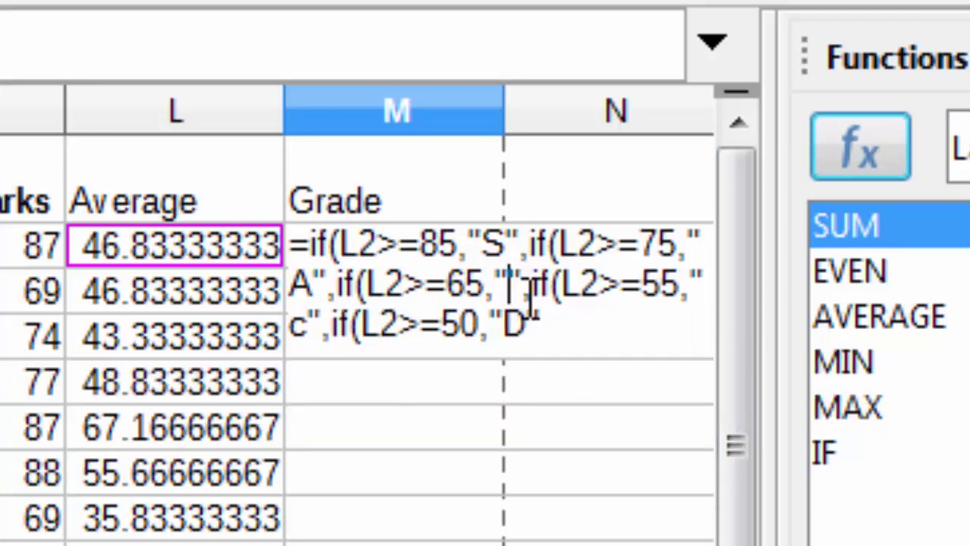
{"action": "type", "text": "B"}
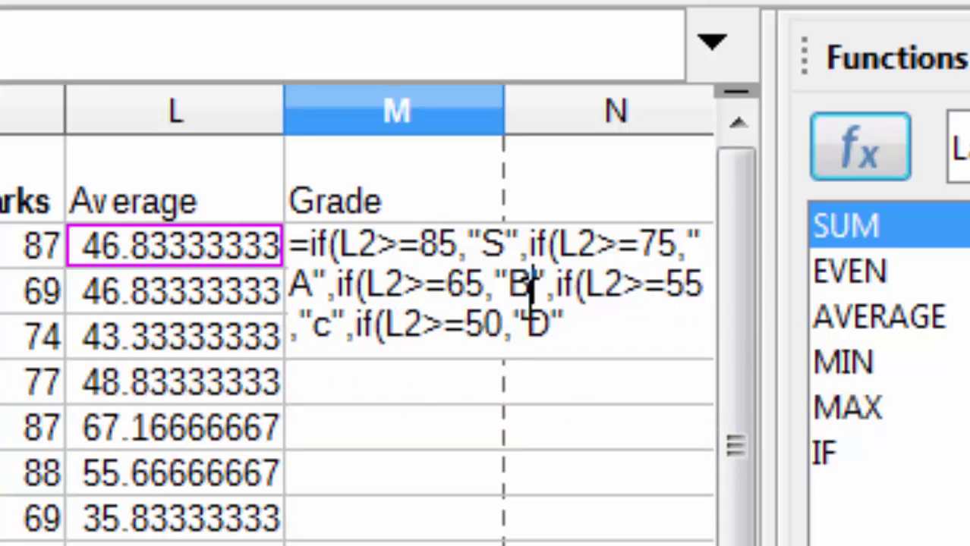
{"action": "left_click", "coordinate": [334, 325]}
{"action": "key", "text": "BackSpace"}
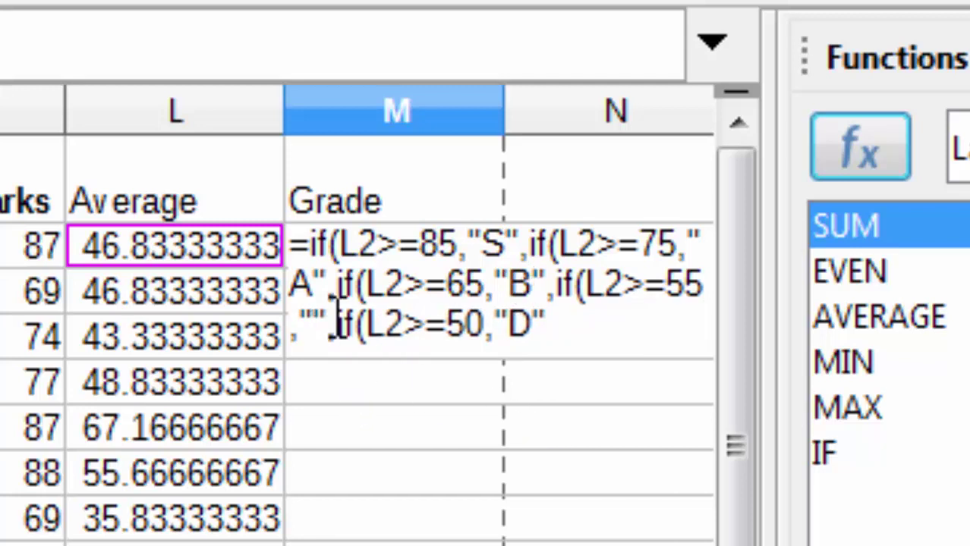
{"action": "type", "text": "C"}
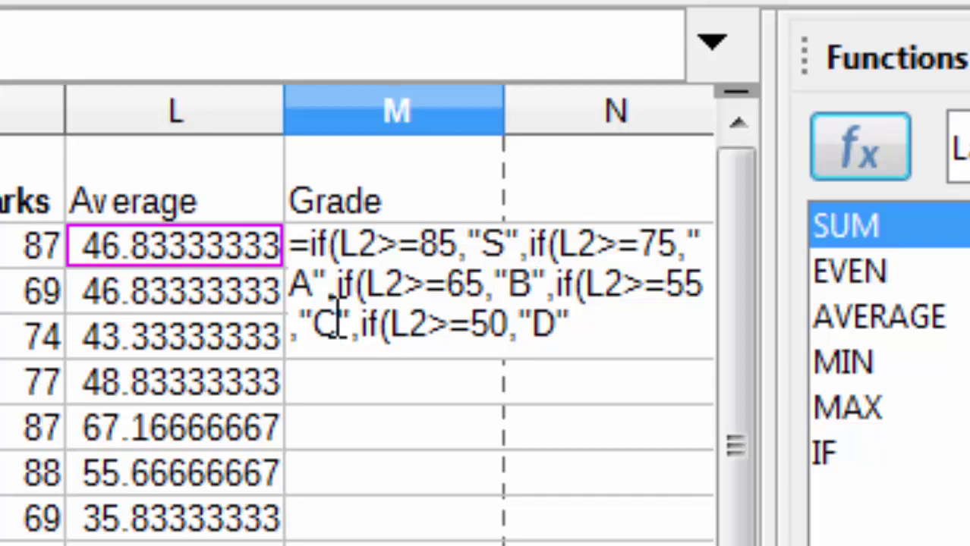
- Add "Fail" as the final fallback with closing brackets and commit the formula in M2
{"action": "left_click", "coordinate": [592, 334]}
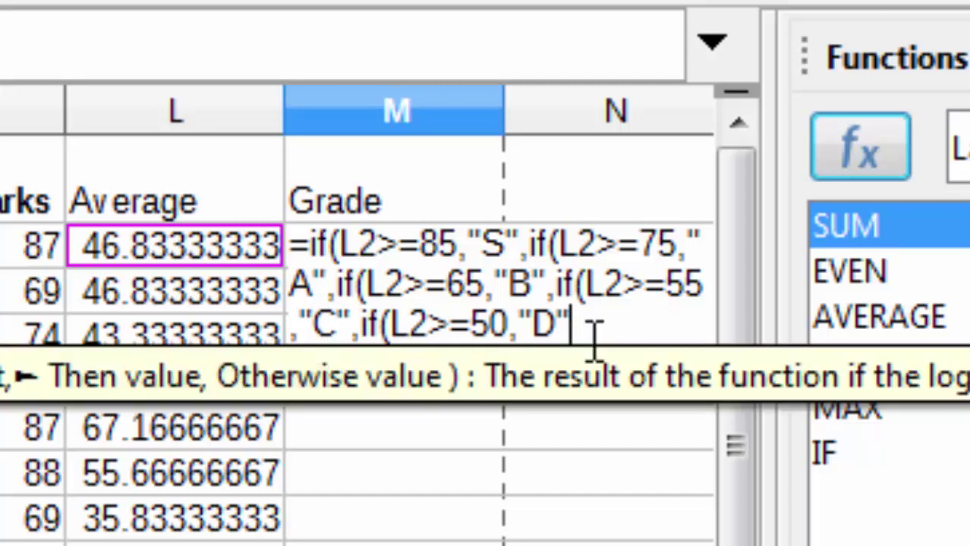
{"action": "type", "text": ","}
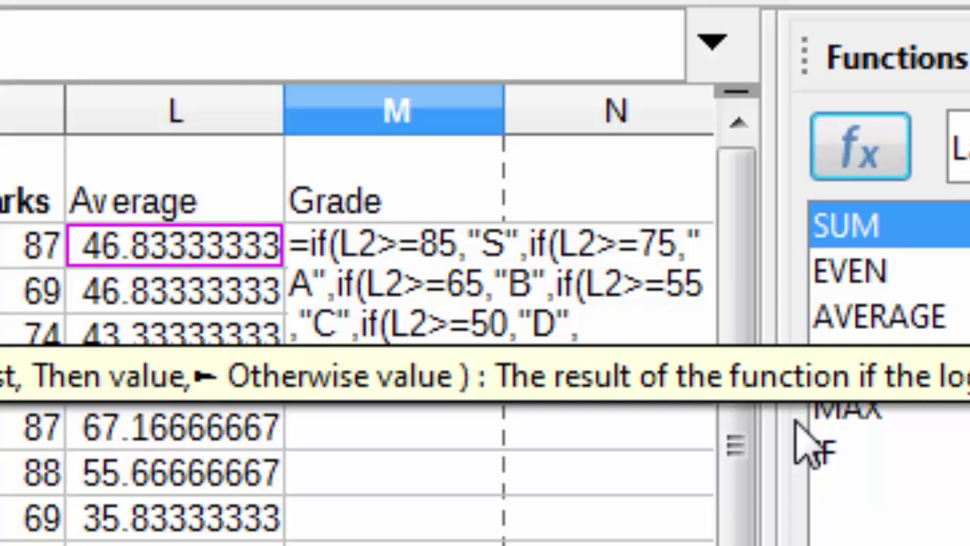
{"action": "type", "text": "\"Fa"}
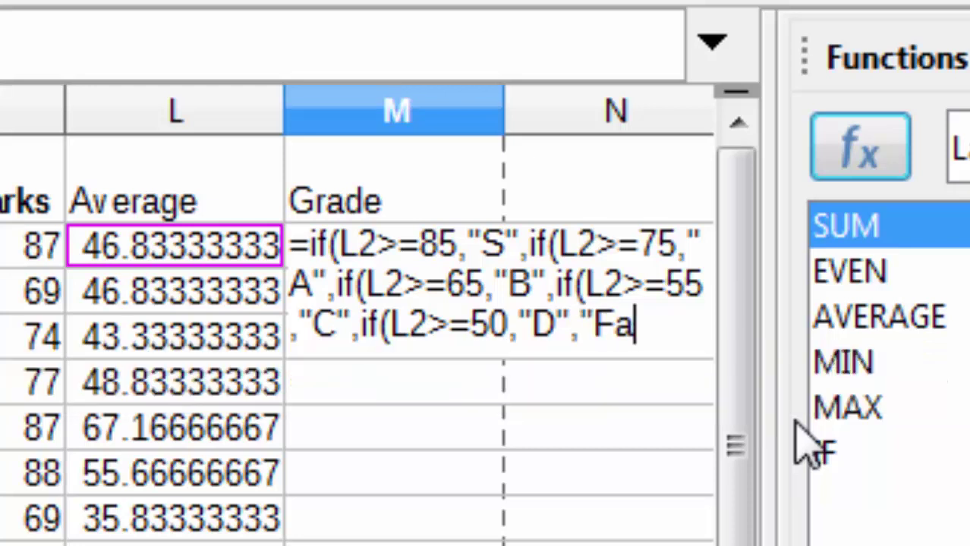
{"action": "type", "text": "il\")"}
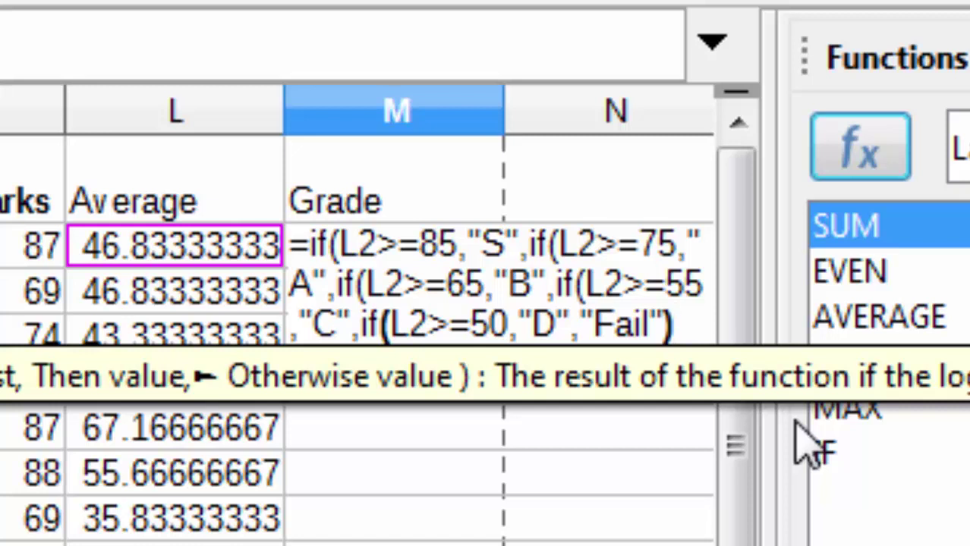
{"action": "key", "text": "Return"}
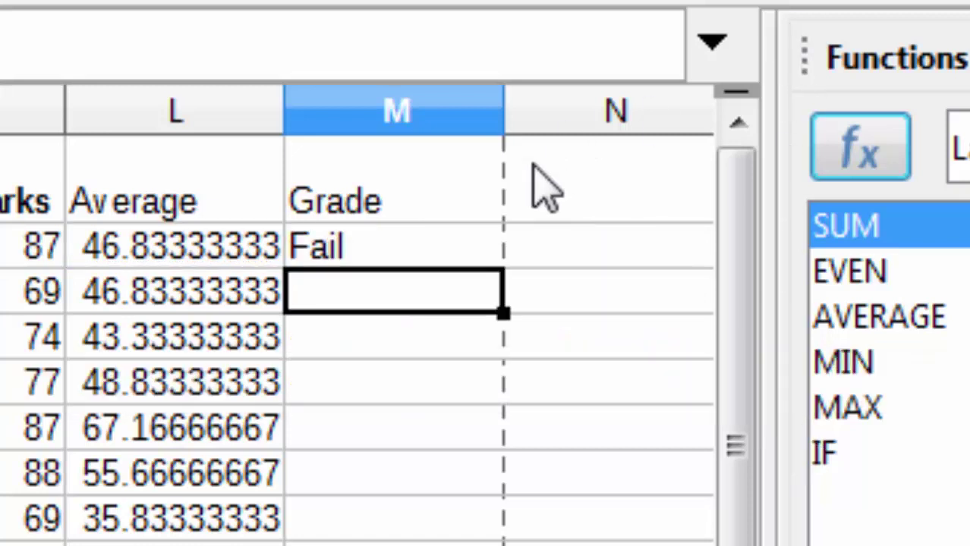
- Autofill the grade formula from M2 down to M11
{"action": "left_click", "coordinate": [372, 243]}
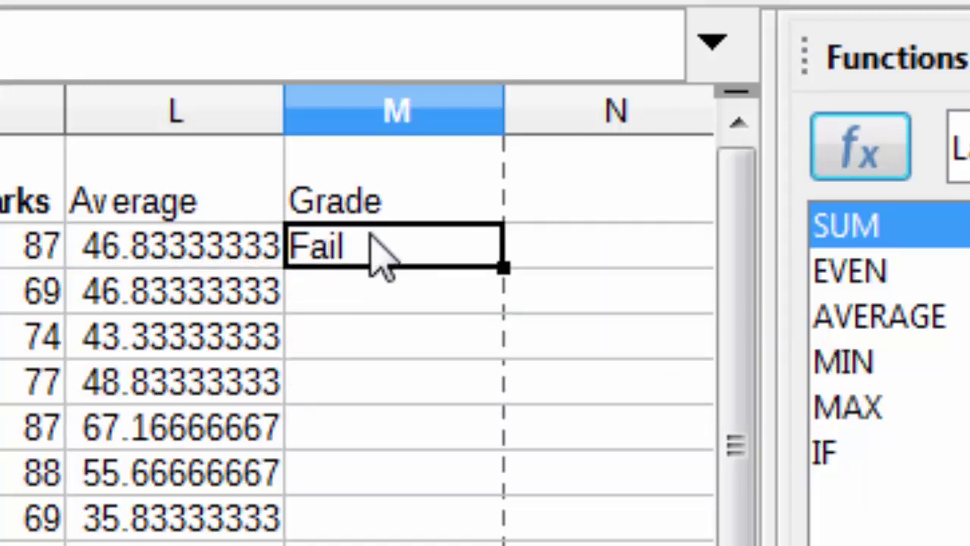
{"action": "double_click", "coordinate": [502, 259]}
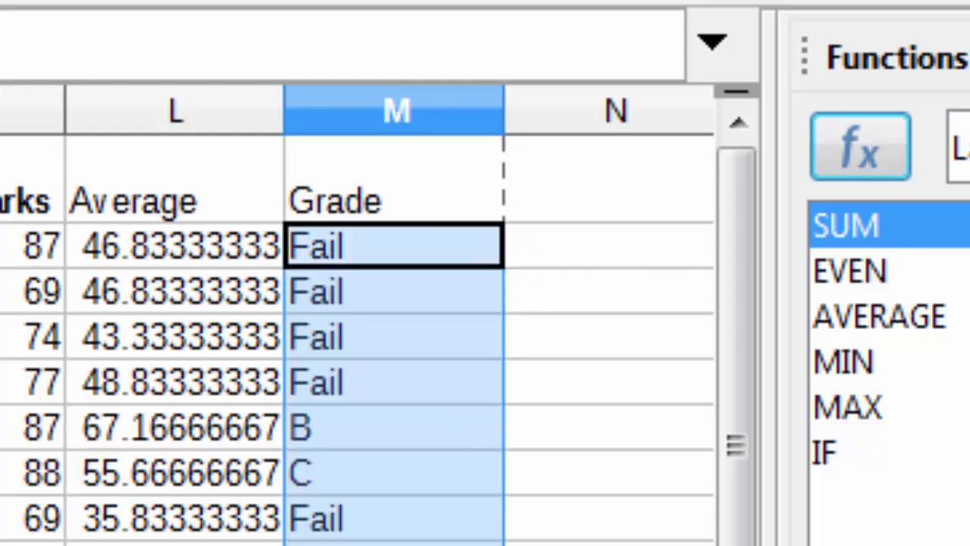
{"action": "scroll", "coordinate": [357, 342], "scroll_direction": "left", "scroll_amount": 1}
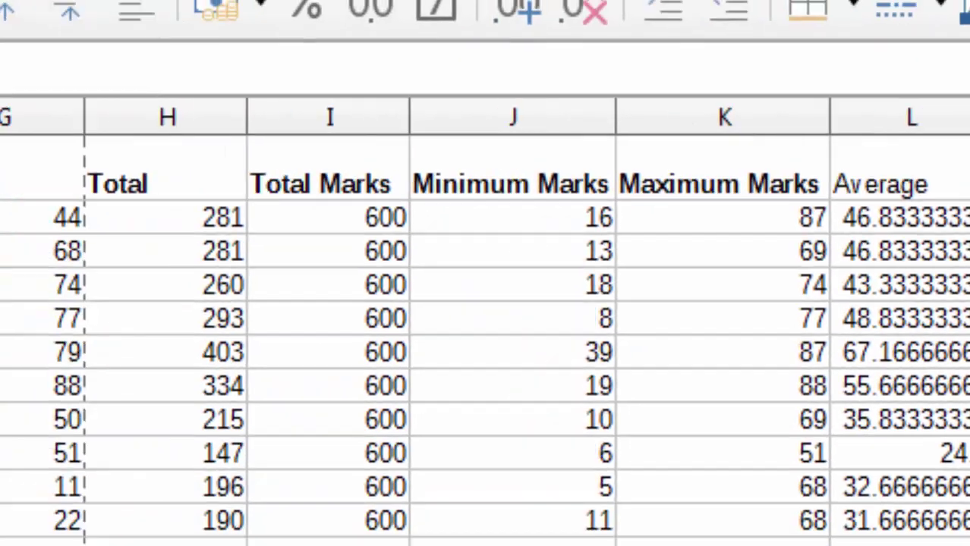
- Select the whole marks table A1:M11
{"action": "mouse_move", "coordinate": [72, 138]}
{"action": "left_mouse_down"}
{"action": "mouse_move", "coordinate": [837, 293]}
{"action": "mouse_move", "coordinate": [167, 281]}
{"action": "left_mouse_up"}
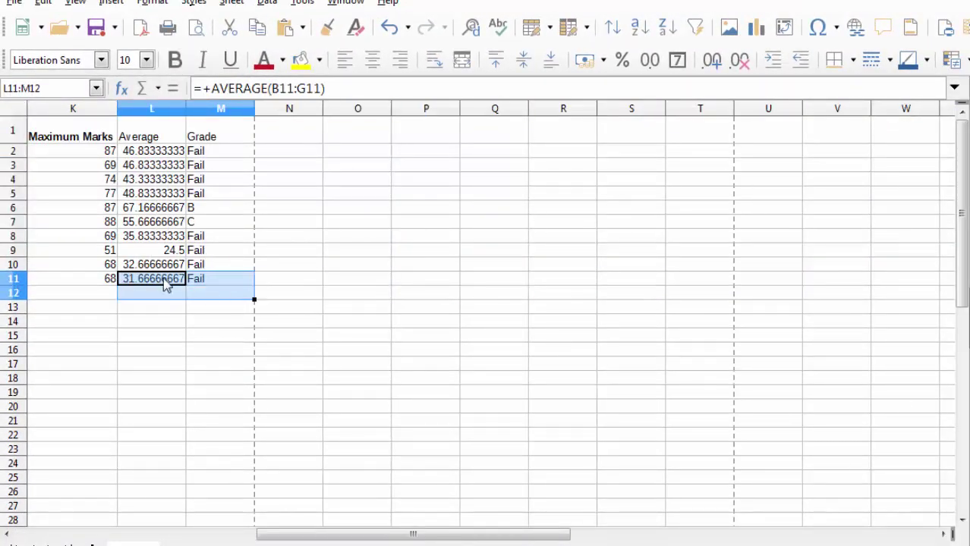
{"action": "left_click", "coordinate": [216, 280]}
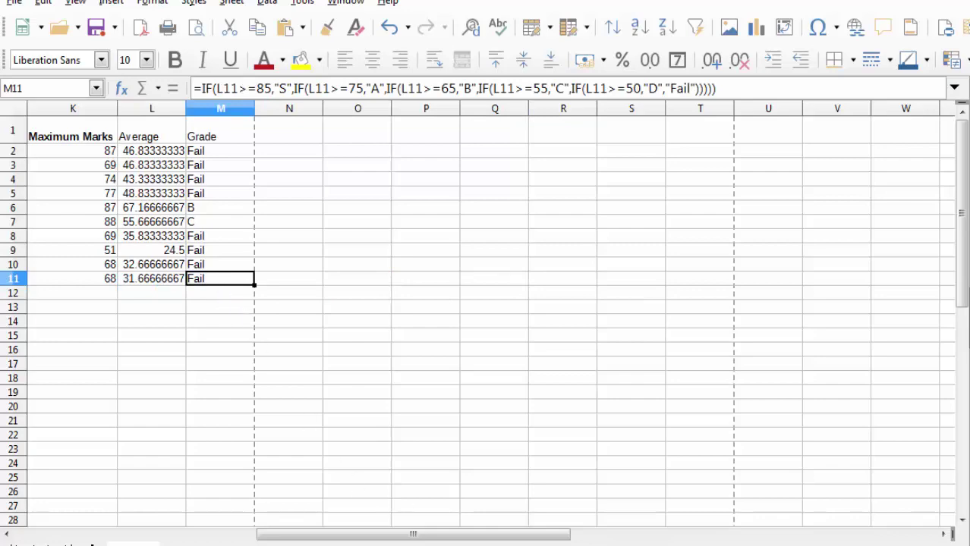
{"action": "mouse_move", "coordinate": [72, 137]}
{"action": "left_mouse_down"}
{"action": "mouse_move", "coordinate": [237, 235]}
{"action": "mouse_move", "coordinate": [11, 216]}
{"action": "mouse_move", "coordinate": [772, 303]}
{"action": "mouse_move", "coordinate": [924, 288]}
{"action": "mouse_move", "coordinate": [219, 290]}
{"action": "left_mouse_up"}
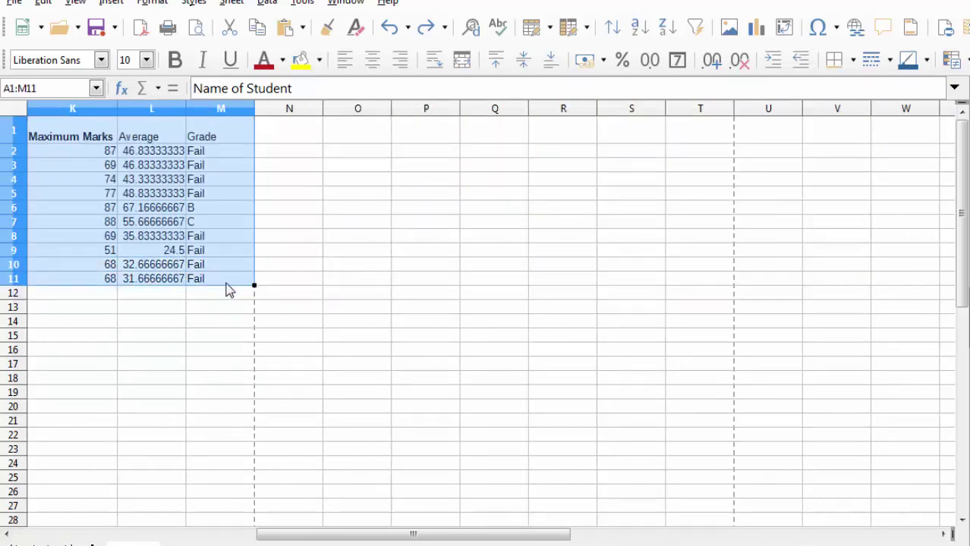
- Centre the table's contents both horizontally and vertically
{"action": "left_click_drag", "start_coordinate": [411, 535], "coordinate": [93, 531]}
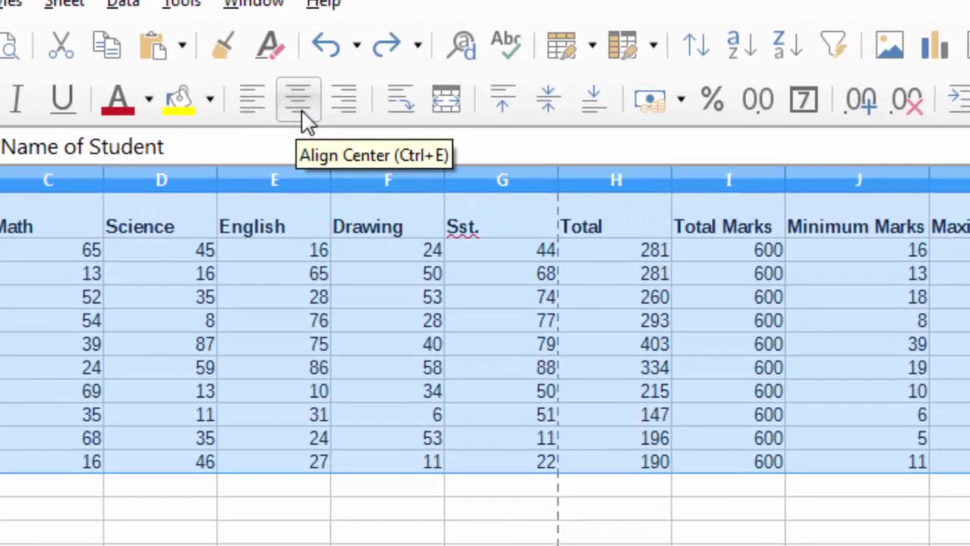
{"action": "left_click", "coordinate": [368, 76]}
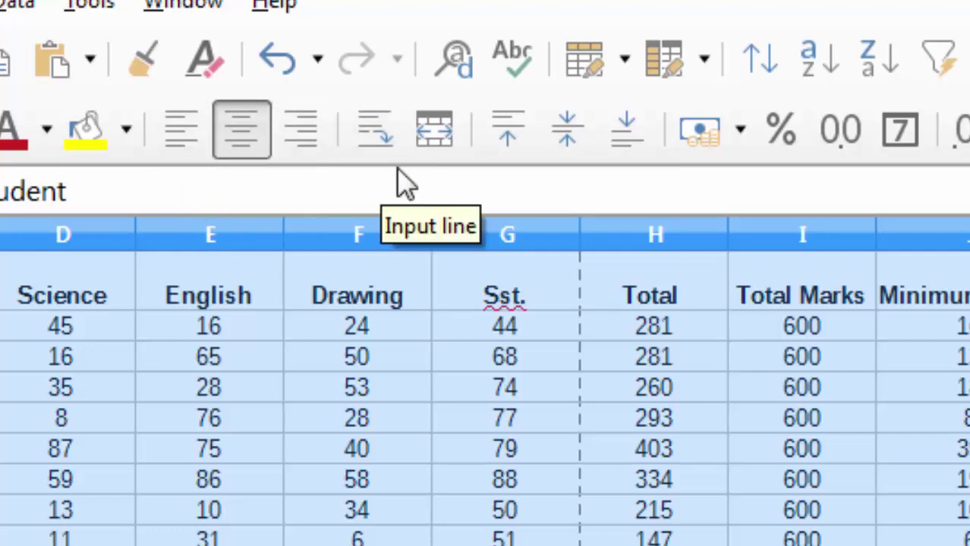
{"action": "left_click", "coordinate": [570, 135]}
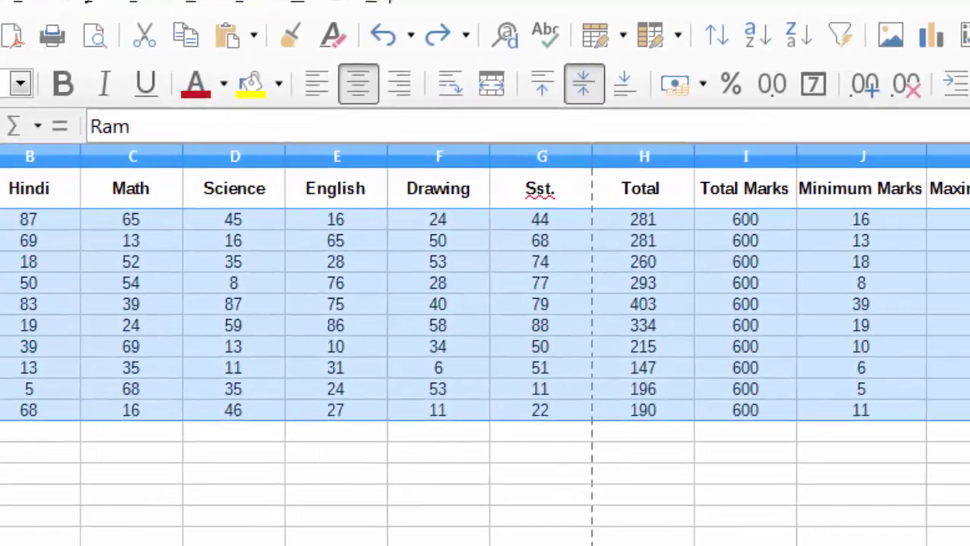
- Apply All Borders to every cell of the table A1:M11
{"action": "left_click", "coordinate": [796, 57]}
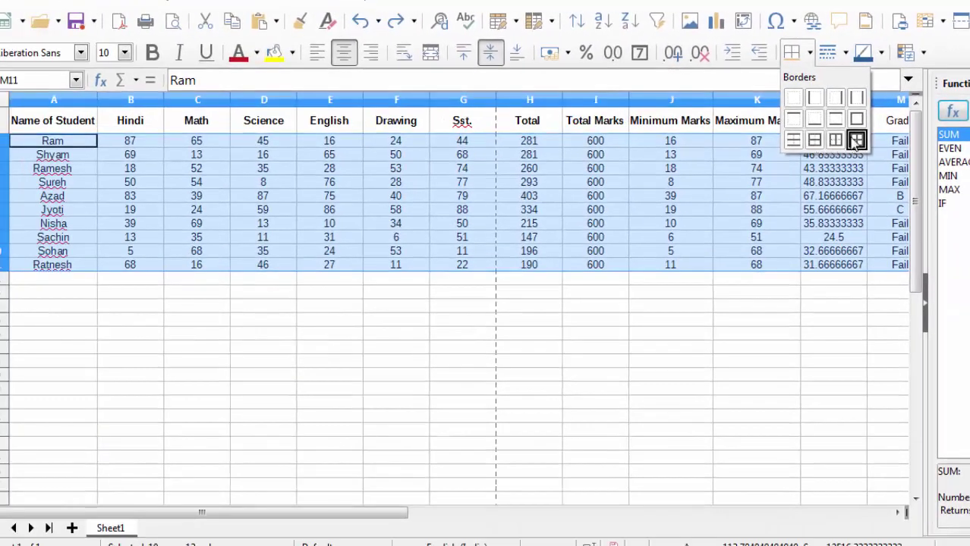
{"action": "left_click", "coordinate": [856, 141]}
{"action": "left_click", "coordinate": [830, 145]}
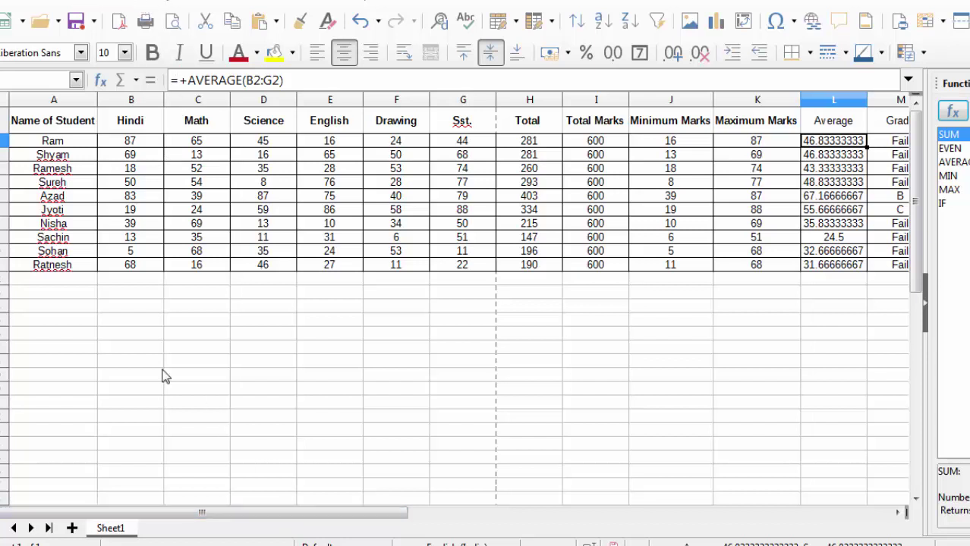
- Give header row A1:M1 dark red text on a yellow background
{"action": "left_click", "coordinate": [37, 126]}
{"action": "mouse_move", "coordinate": [37, 126]}
{"action": "left_mouse_down"}
{"action": "mouse_move", "coordinate": [964, 112]}
{"action": "mouse_move", "coordinate": [452, 126]}
{"action": "left_mouse_up"}
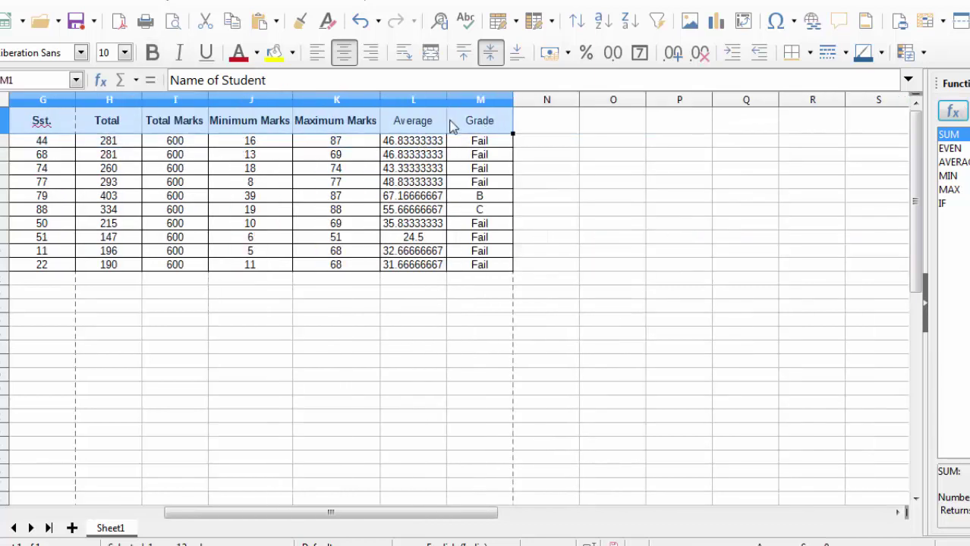
{"action": "left_click", "coordinate": [237, 52]}
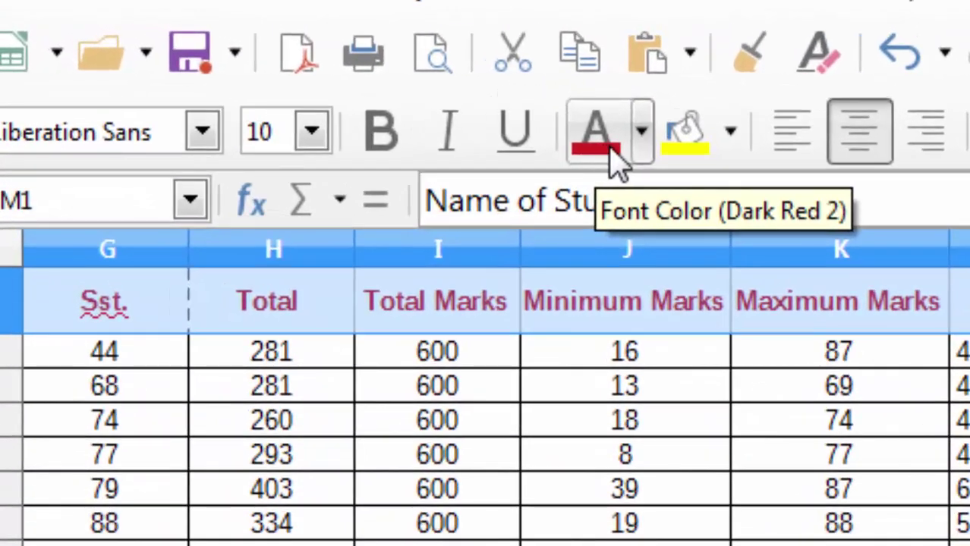
{"action": "left_click", "coordinate": [685, 152]}
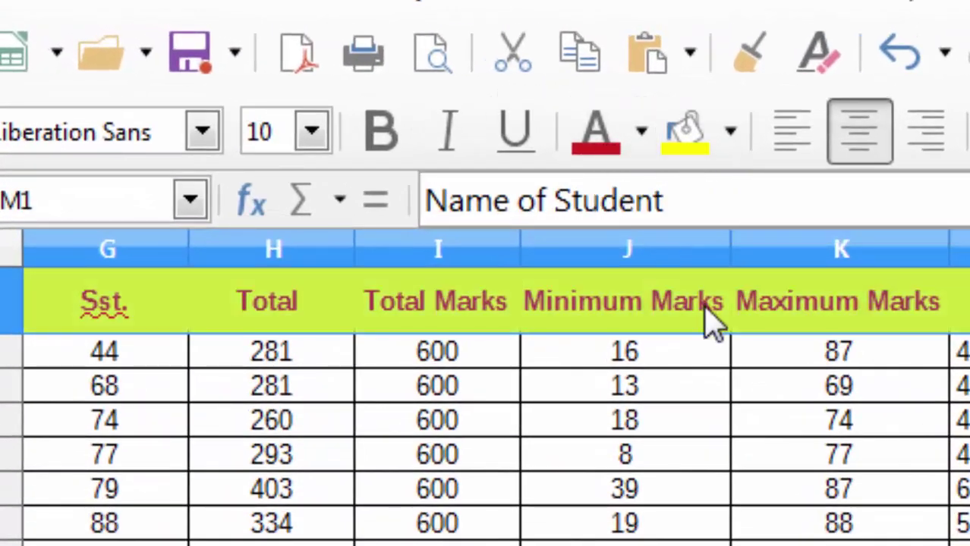
{"action": "left_click", "coordinate": [717, 425]}
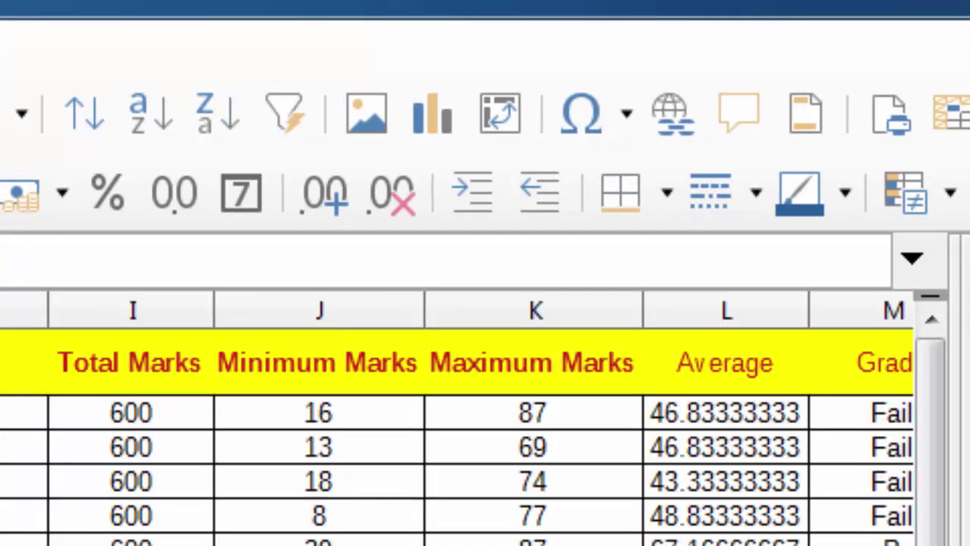
{"action": "left_click_drag", "start_coordinate": [131, 413], "coordinate": [297, 426]}
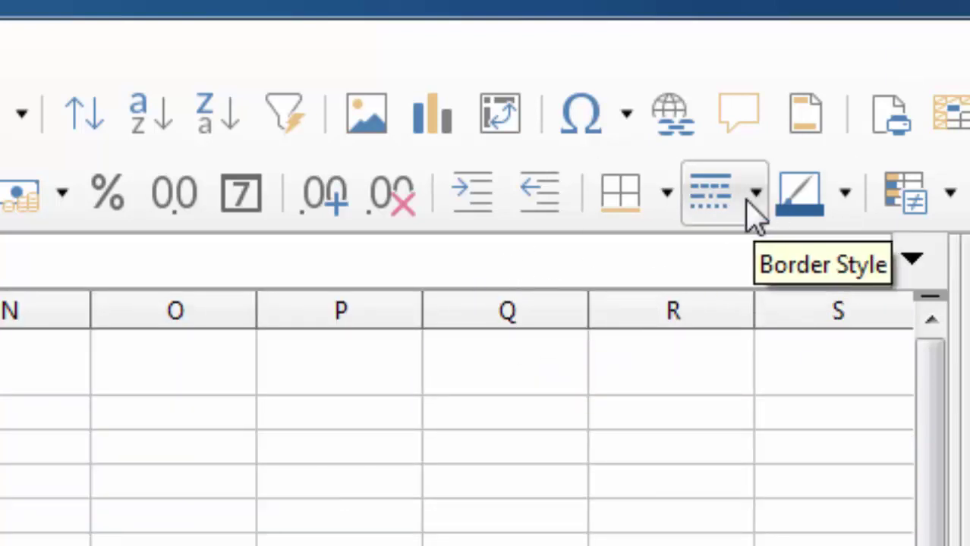
{"action": "left_click", "coordinate": [634, 209]}
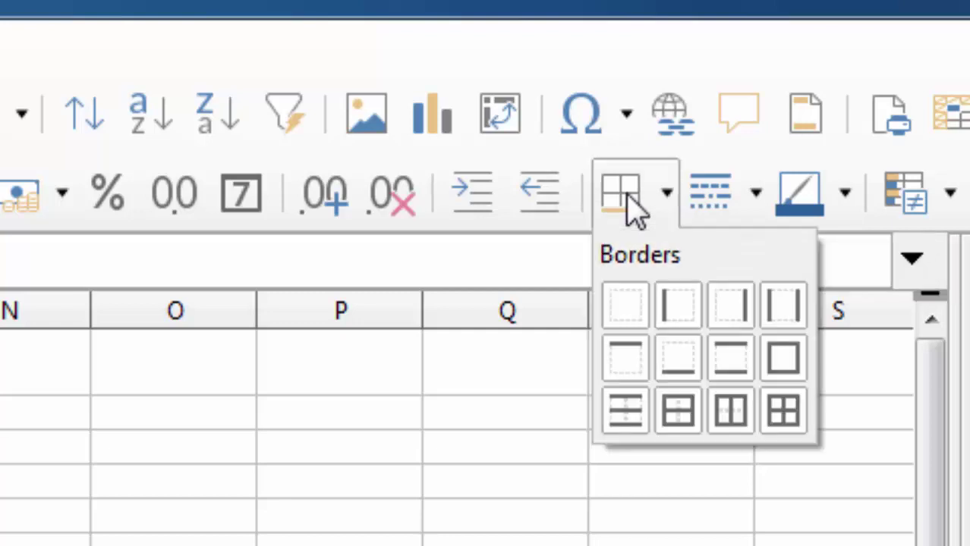
- Apply All Borders to the selected cells, then deselect to view the finished table
{"action": "left_click", "coordinate": [785, 425]}
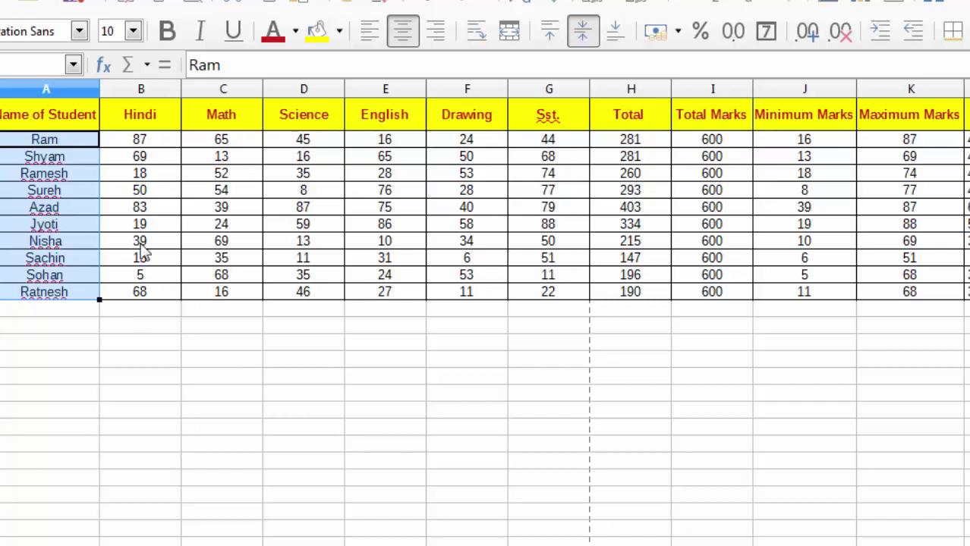
{"action": "left_click", "coordinate": [322, 427]}
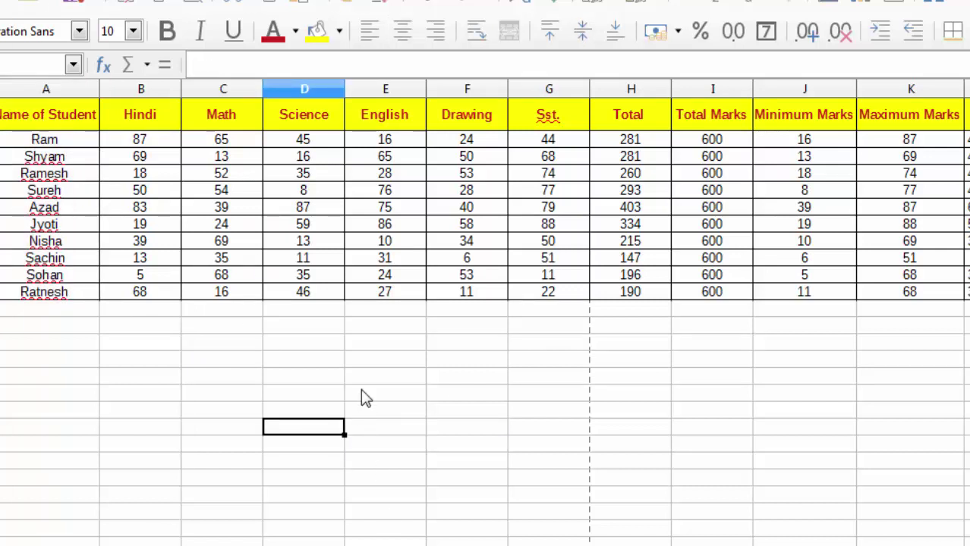